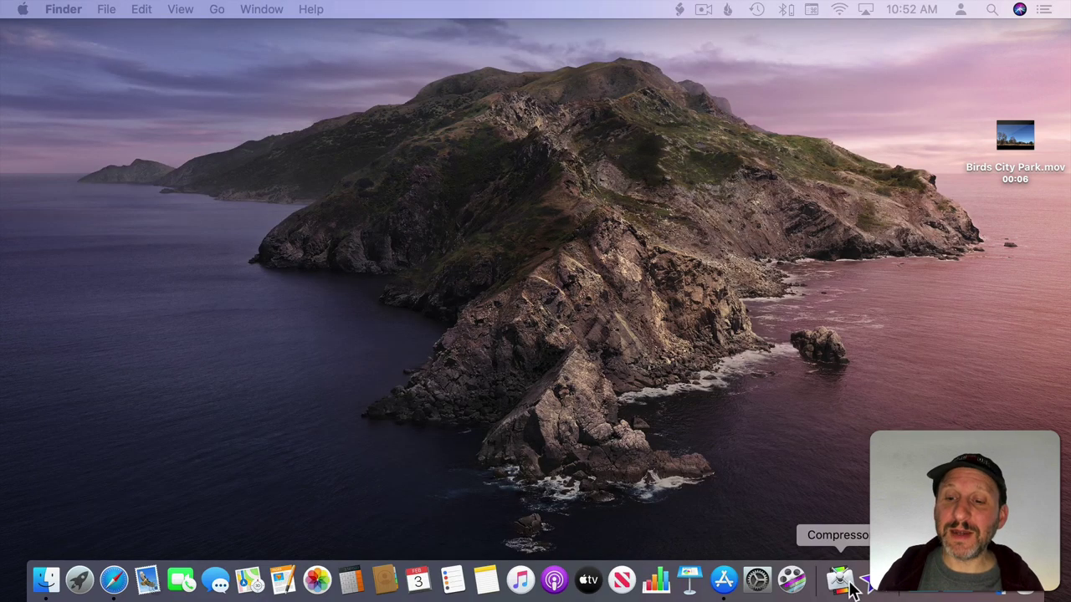
Step: Launch Compressor from the Dock to show its settings library and an empty untitled batch
left_click(840, 582)
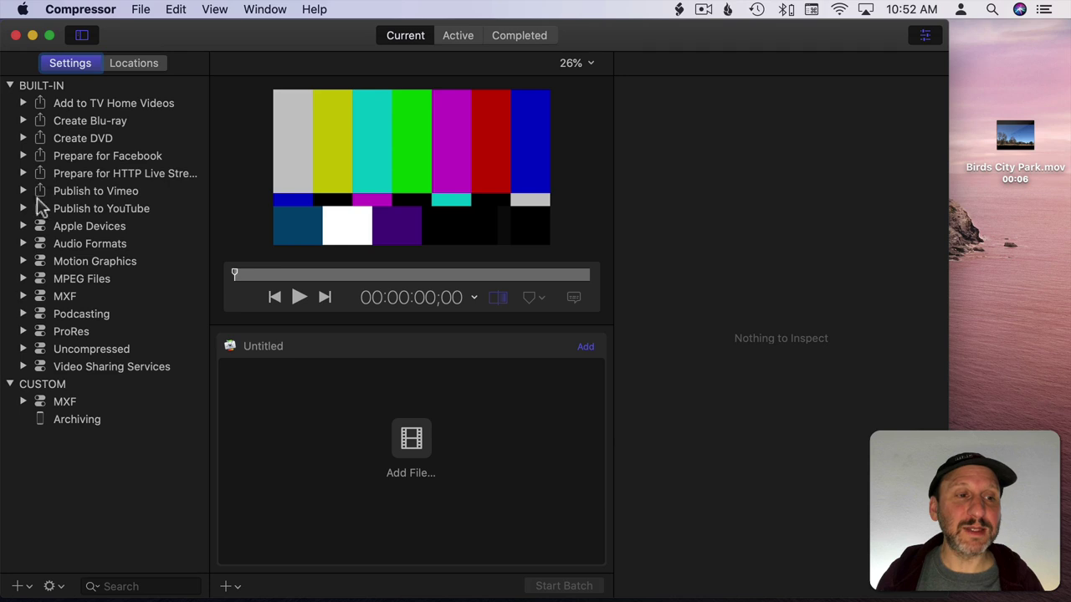
left_click(23, 226)
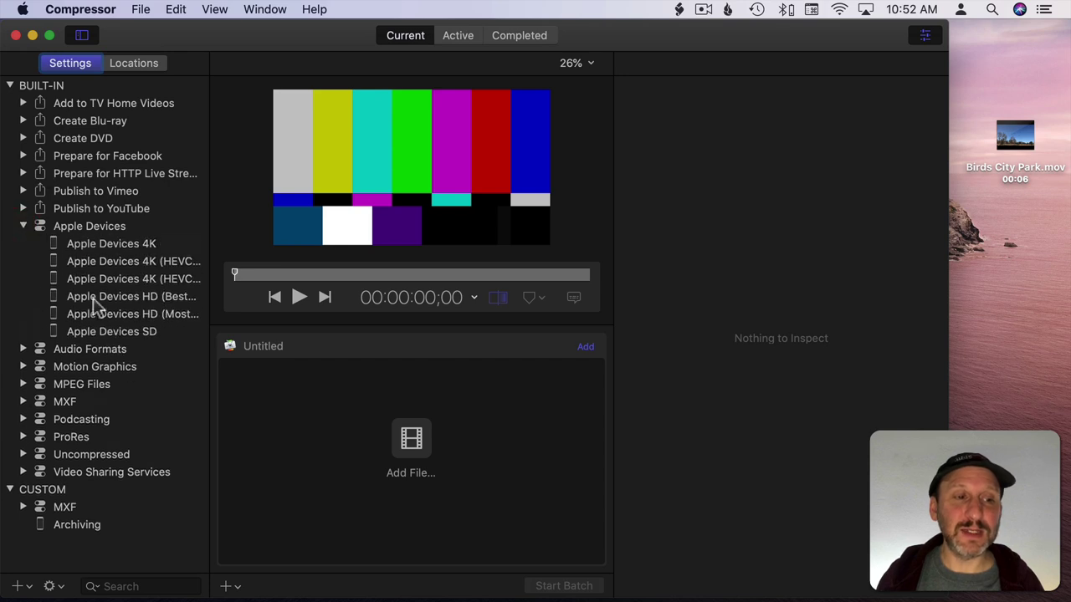
left_click(84, 244)
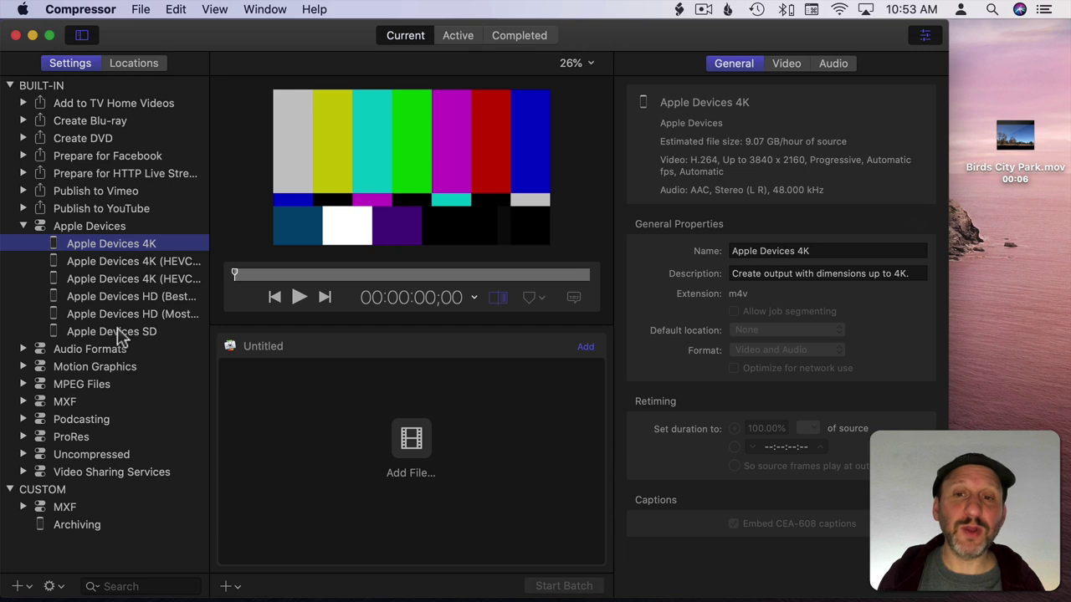
left_click(118, 332)
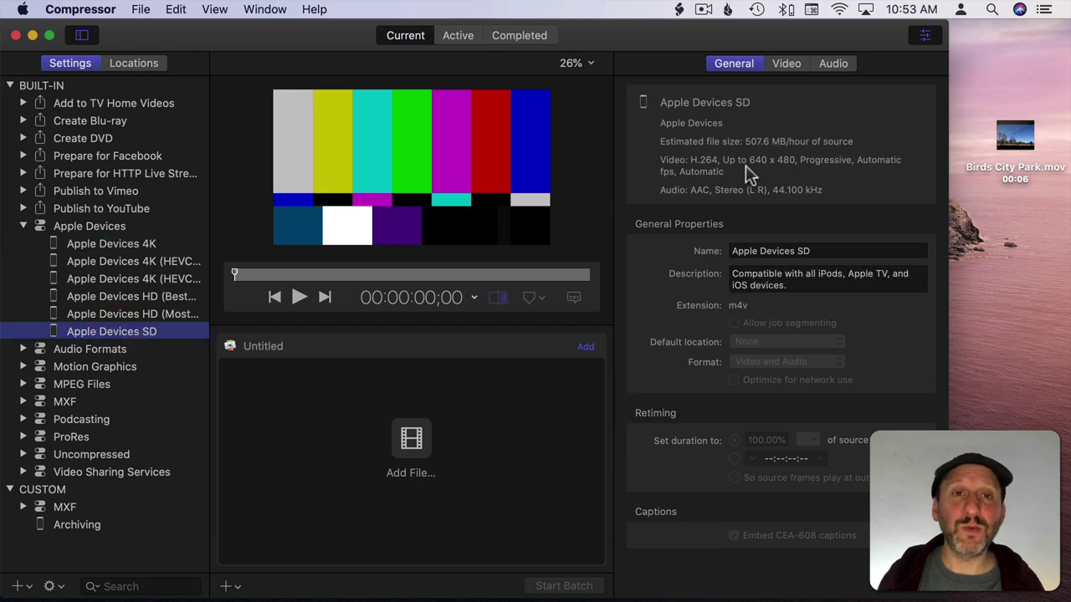
left_click(23, 226)
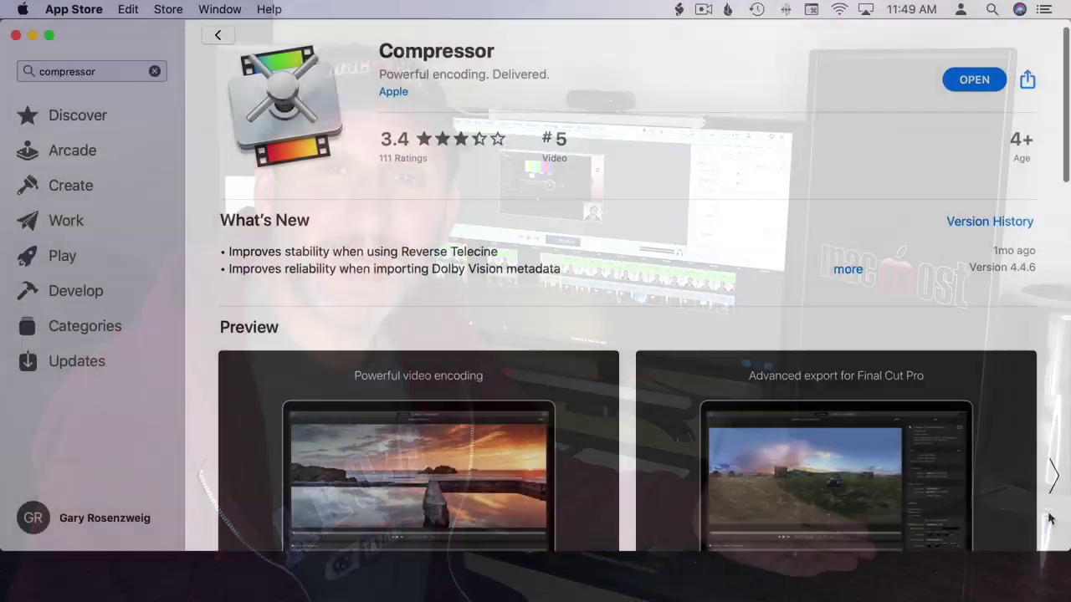
scroll(1048, 520, "down", 5)
scroll(1048, 519, "down", 3)
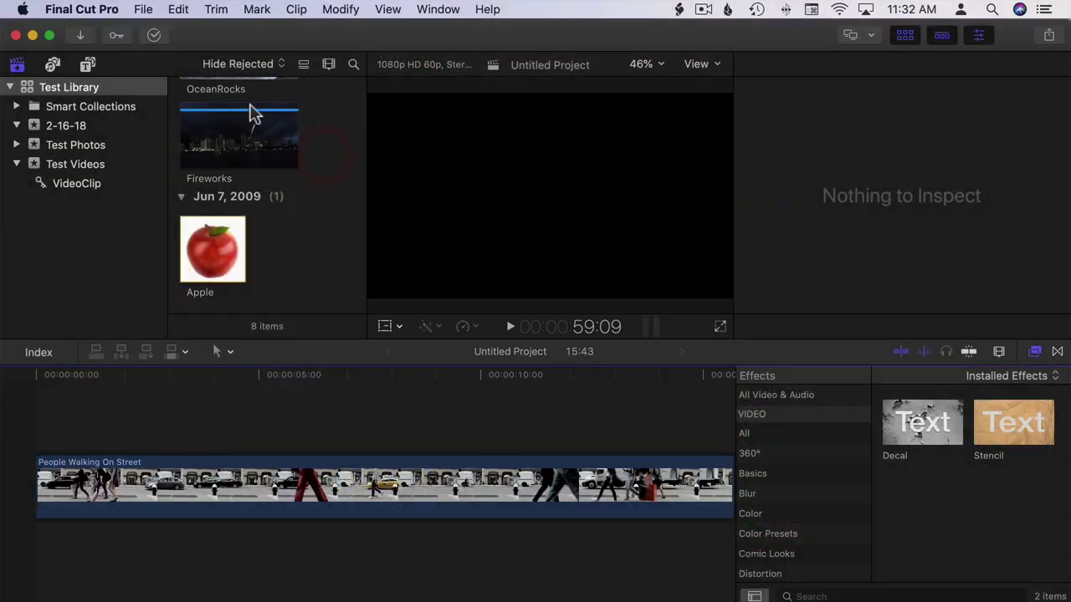
Step: In Final Cut Pro Preferences > Destinations, add a Compressor Settings destination using Custom > My MPEG-4
left_click(101, 9)
left_click(105, 56)
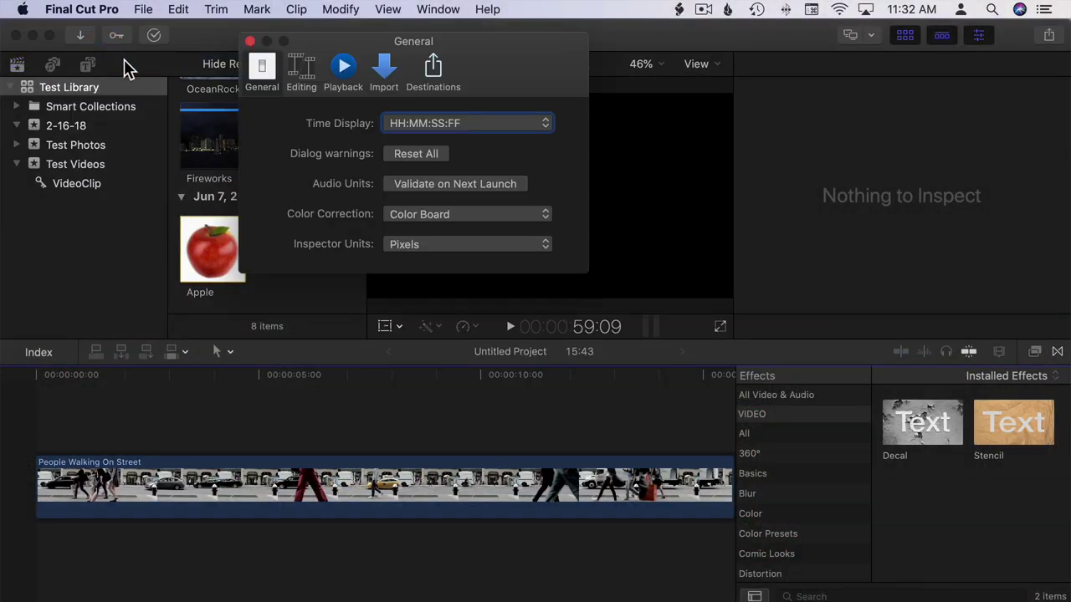
left_click(420, 74)
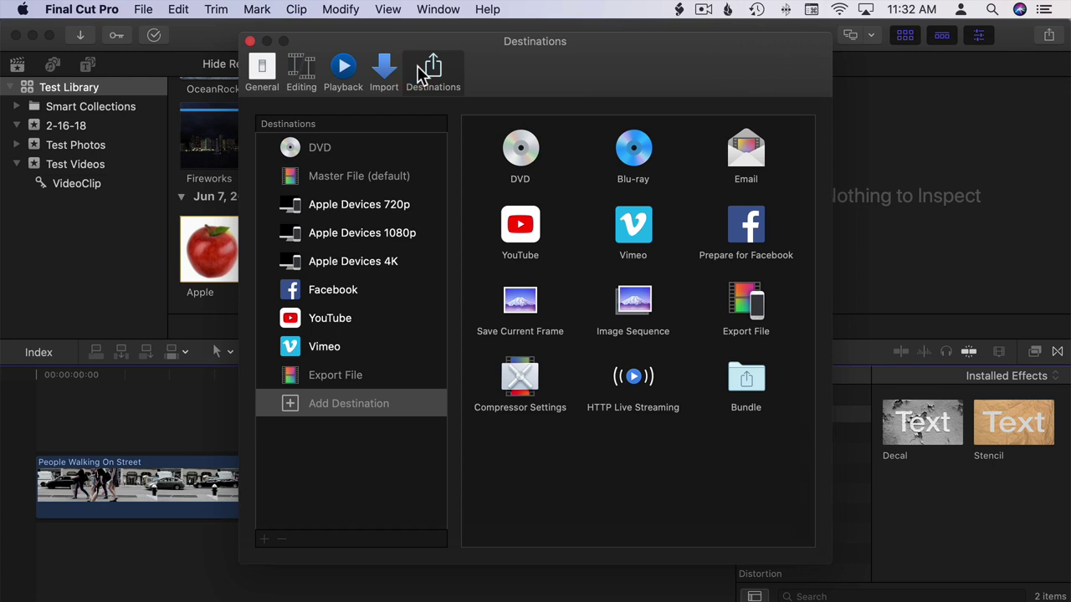
double_click(521, 383)
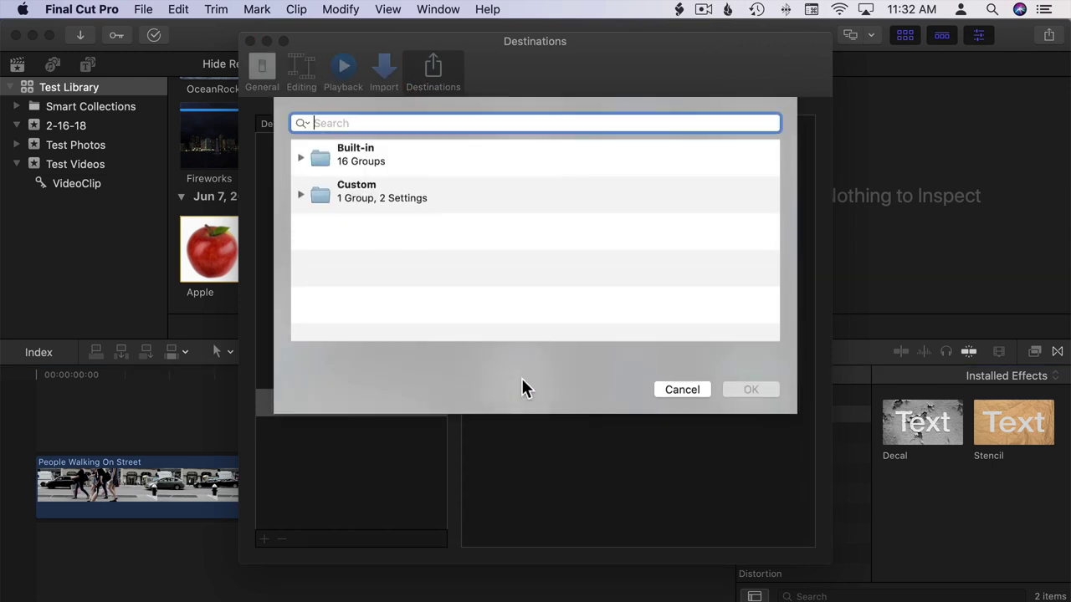
left_click(301, 194)
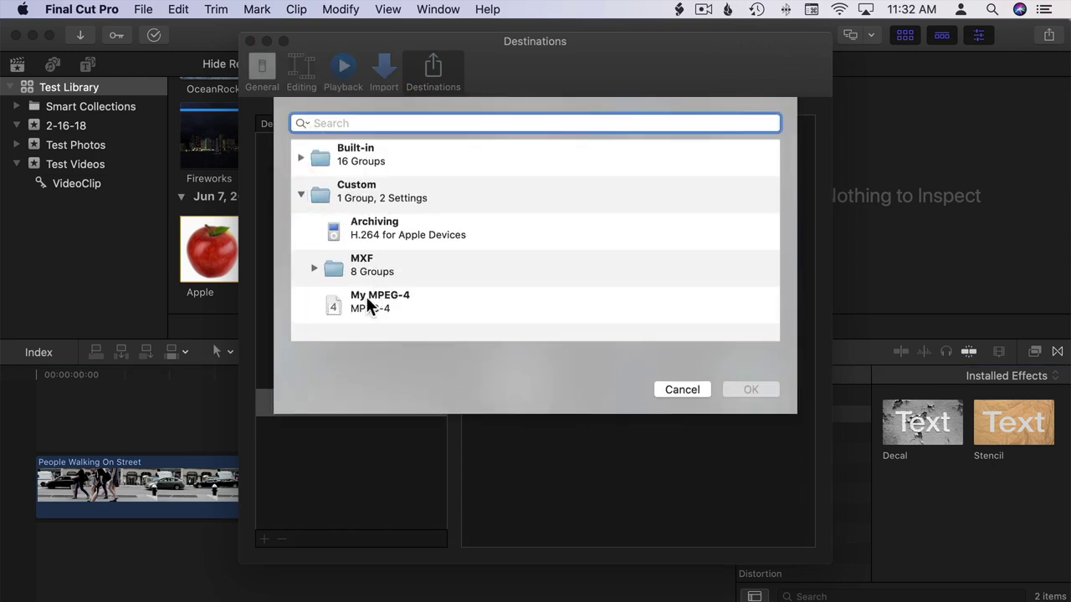
left_click(368, 306)
left_click(748, 391)
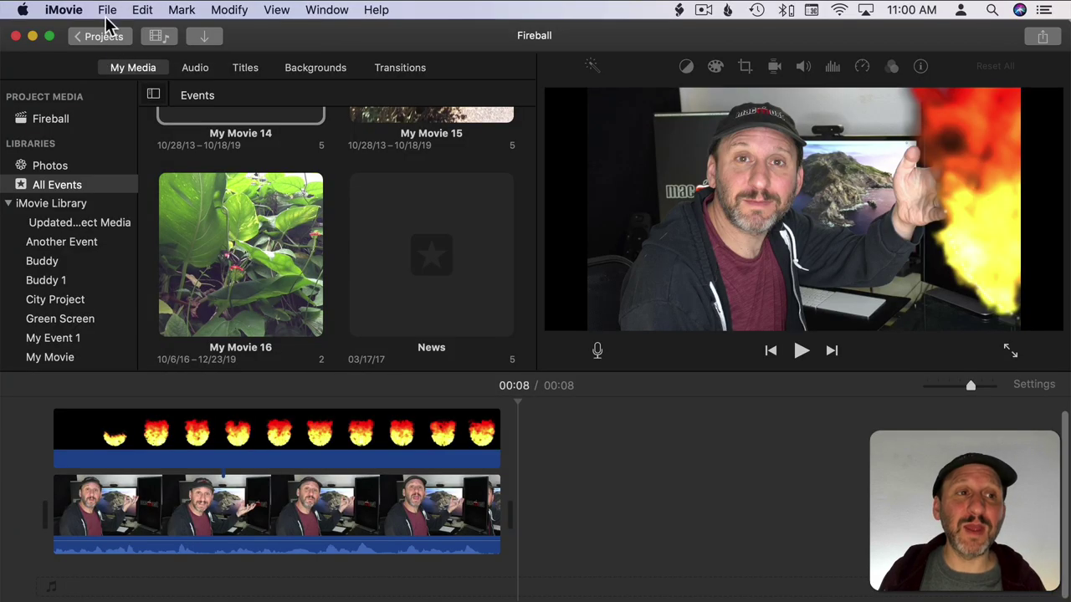
Step: Share the Fireball movie to a file with Quality set to Best (ProRes)
left_click(107, 10)
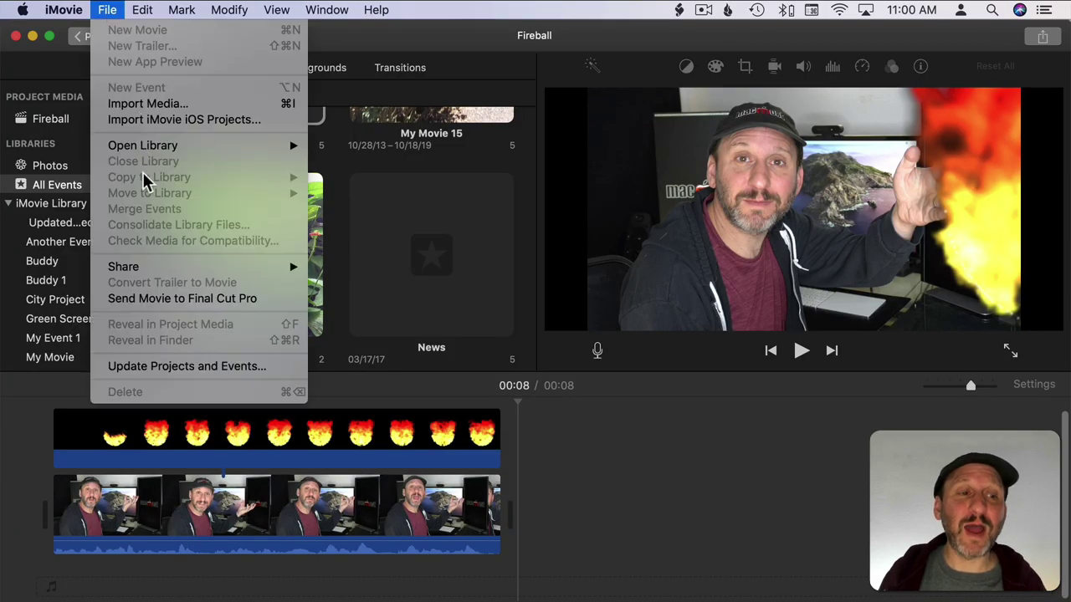
left_click(331, 352)
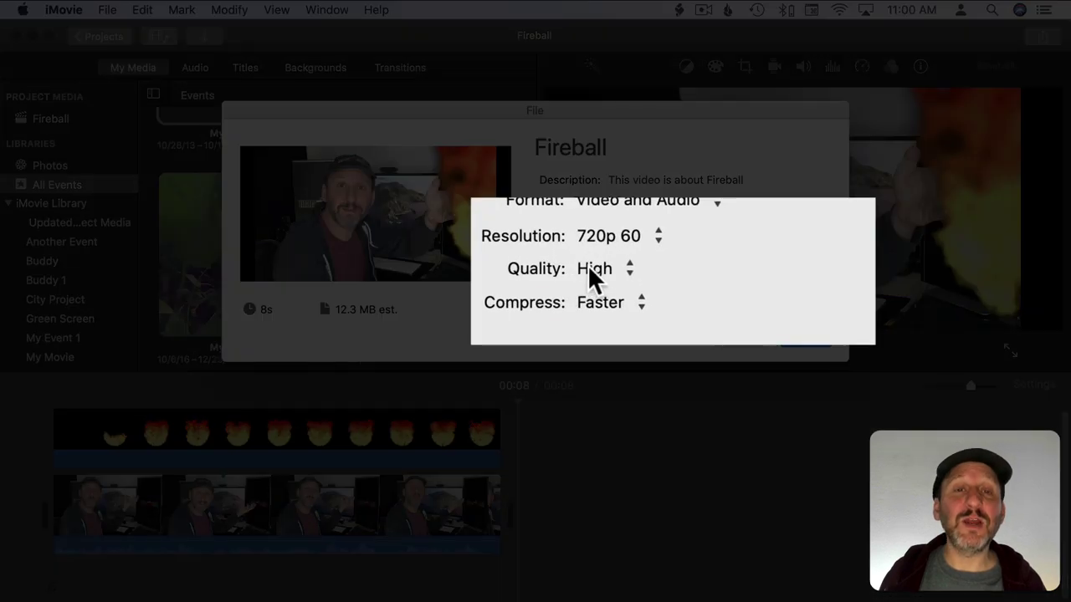
left_click(590, 269)
left_click(604, 289)
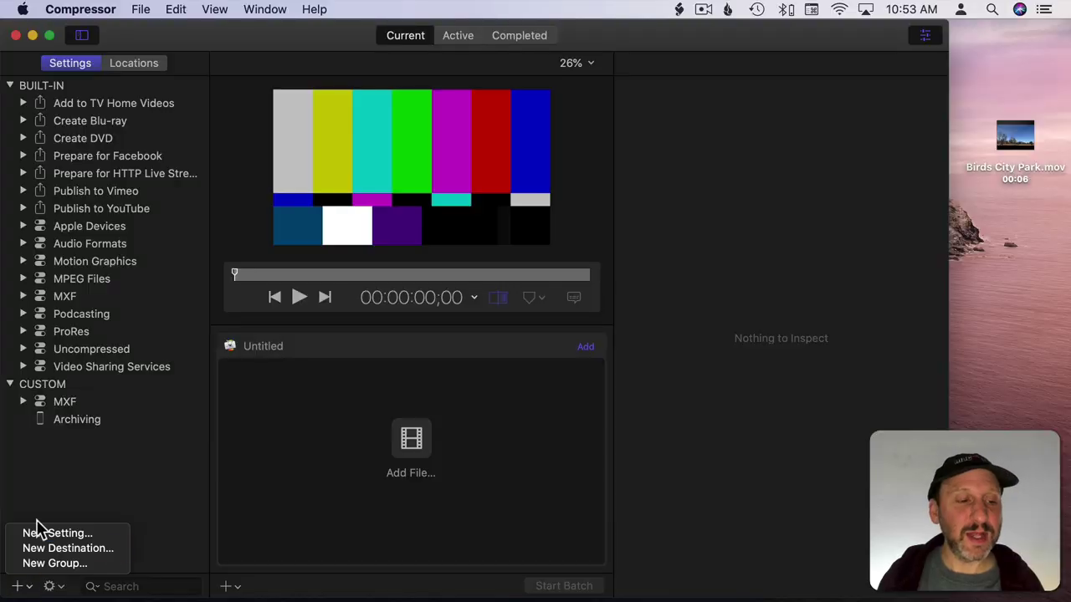
Step: Create a new MPEG-4 format setting, renaming it from Untitled to My MPEG-4
left_click(42, 533)
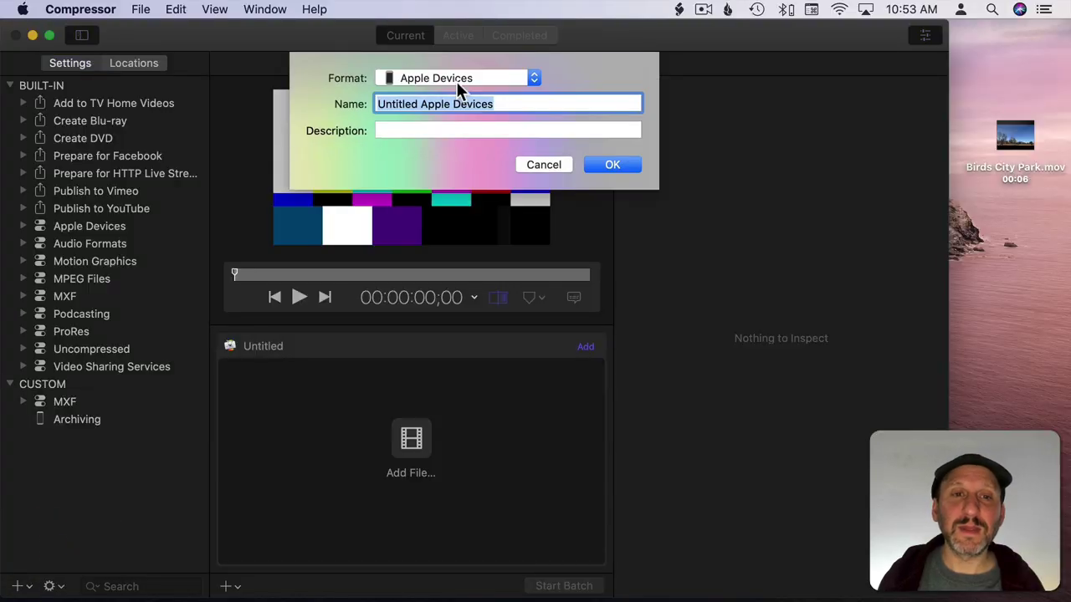
left_click(434, 82)
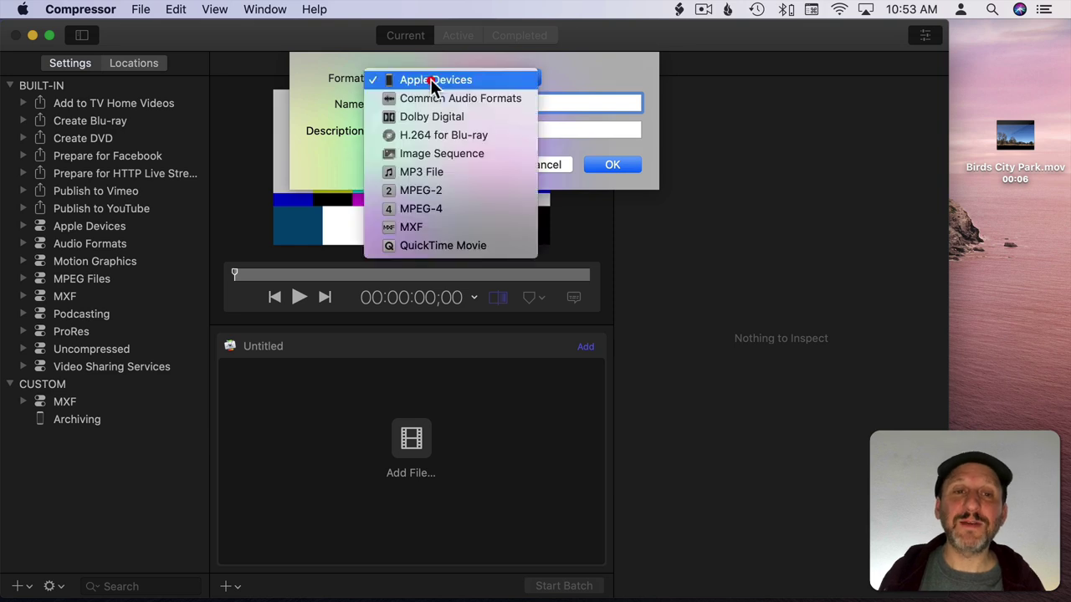
left_click(463, 212)
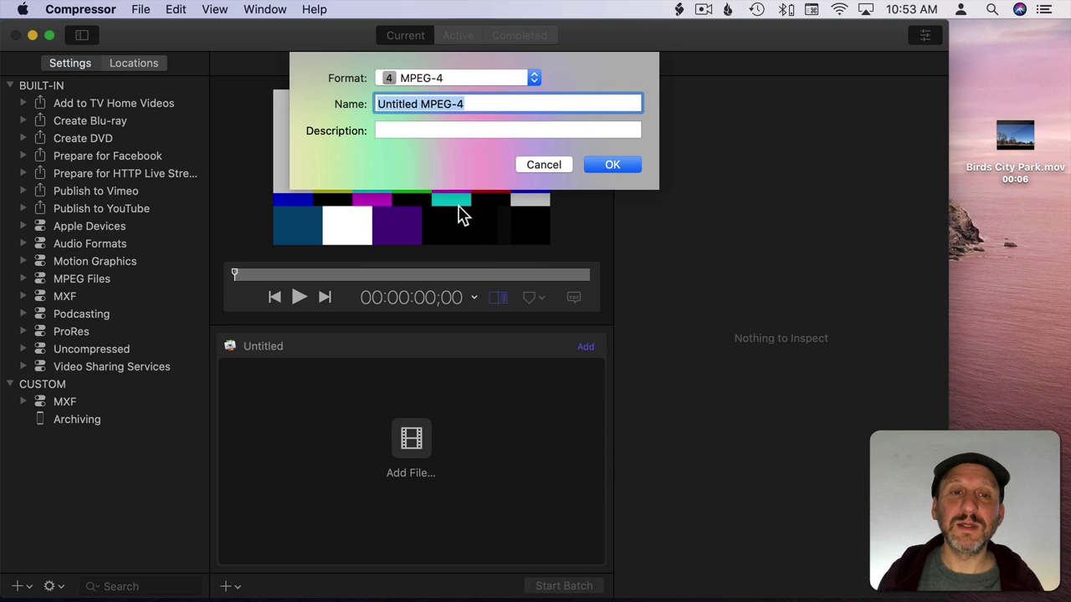
double_click(399, 104)
type("My")
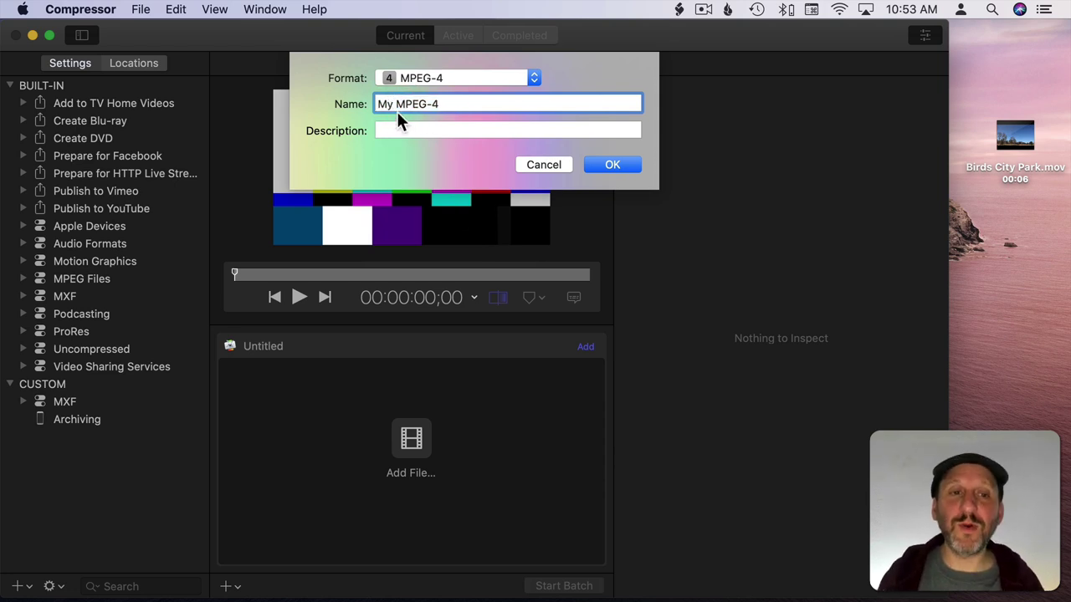
left_click(390, 130)
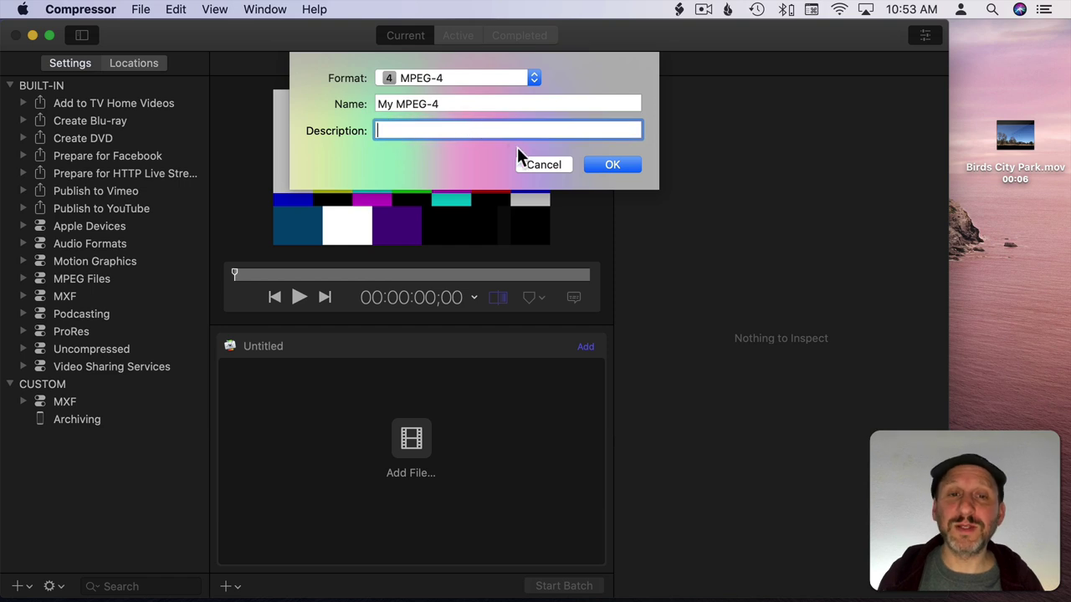
left_click(605, 165)
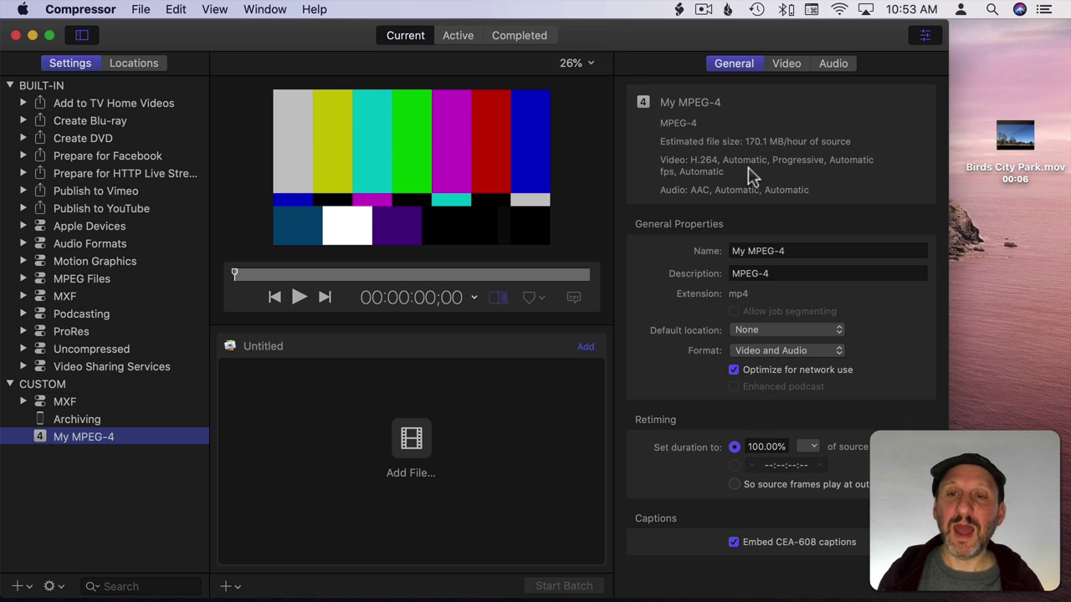
Step: On the Video tab, change Data rate from 250 kbps to Custom 2,000 kbps, then review the Audio tab
left_click(784, 62)
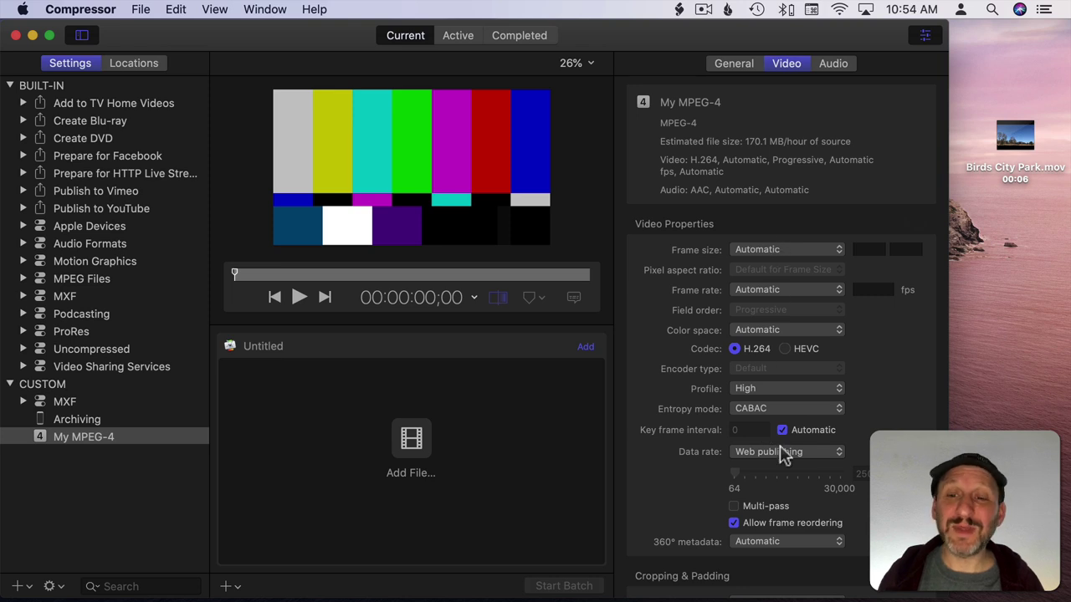
scroll(780, 452, "down", 3)
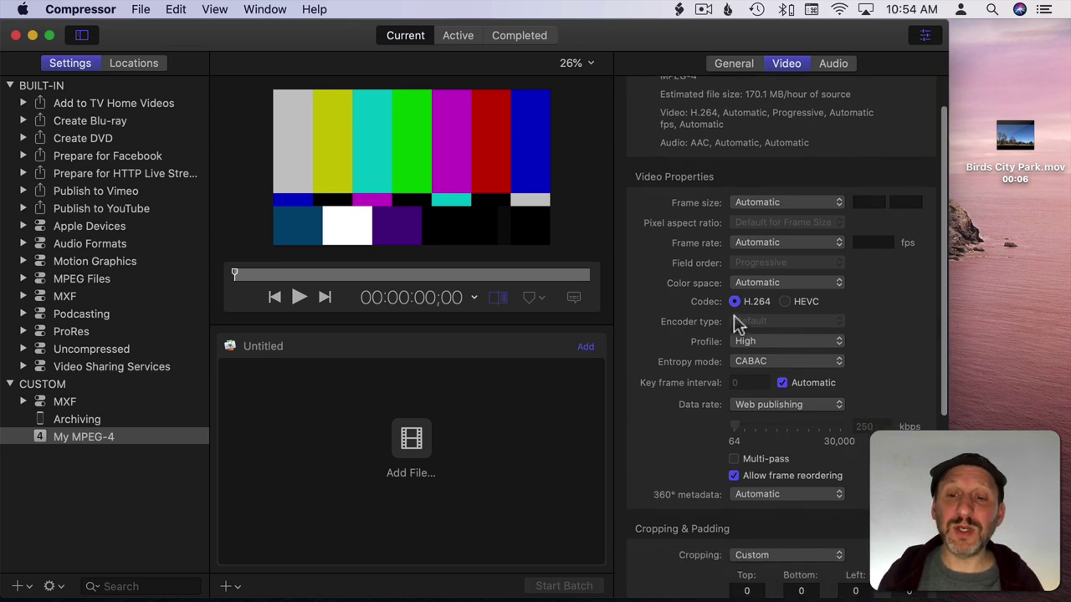
scroll(753, 397, "down", 5)
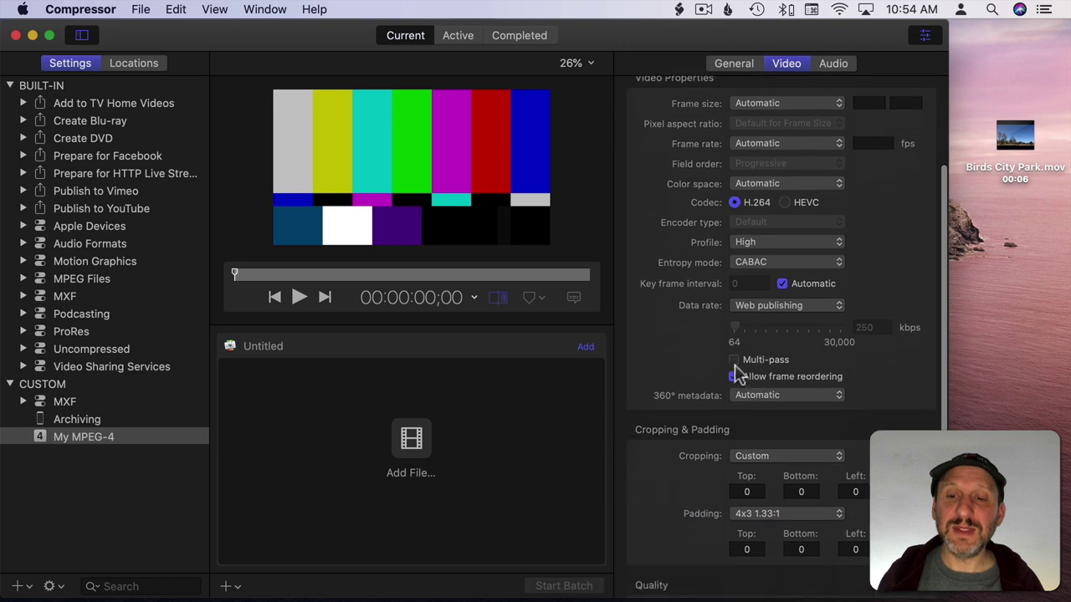
left_click(762, 311)
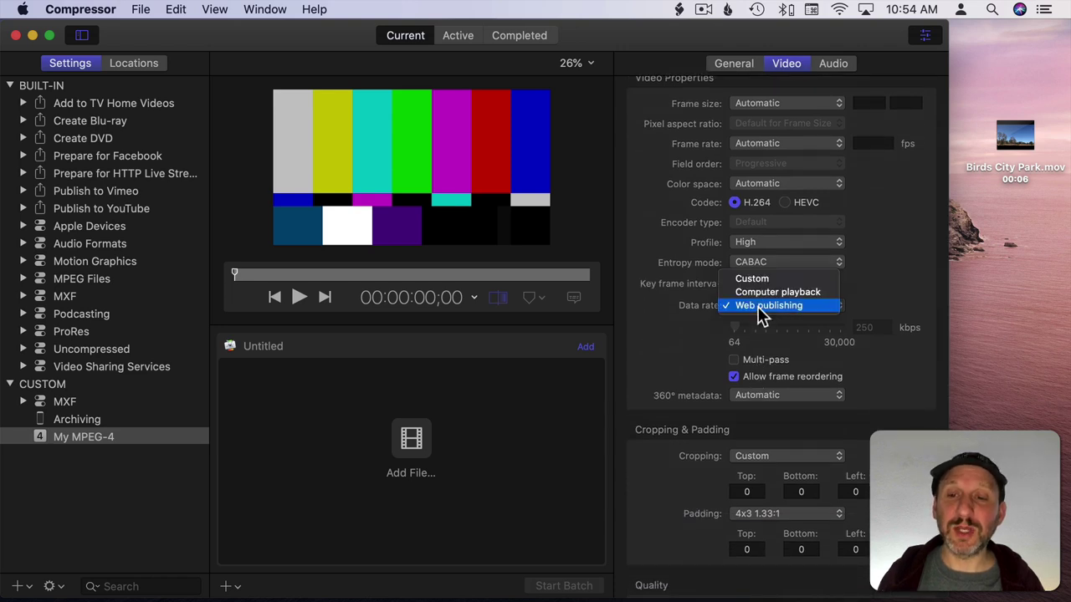
left_click(757, 277)
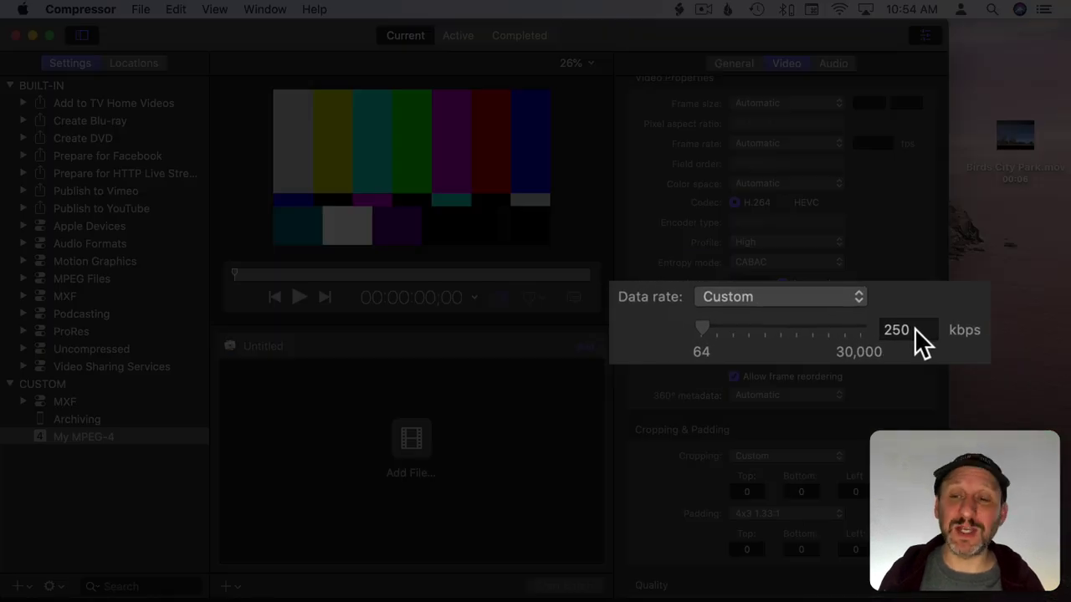
left_click_drag(915, 330, 853, 335)
type("2000")
key("Tab")
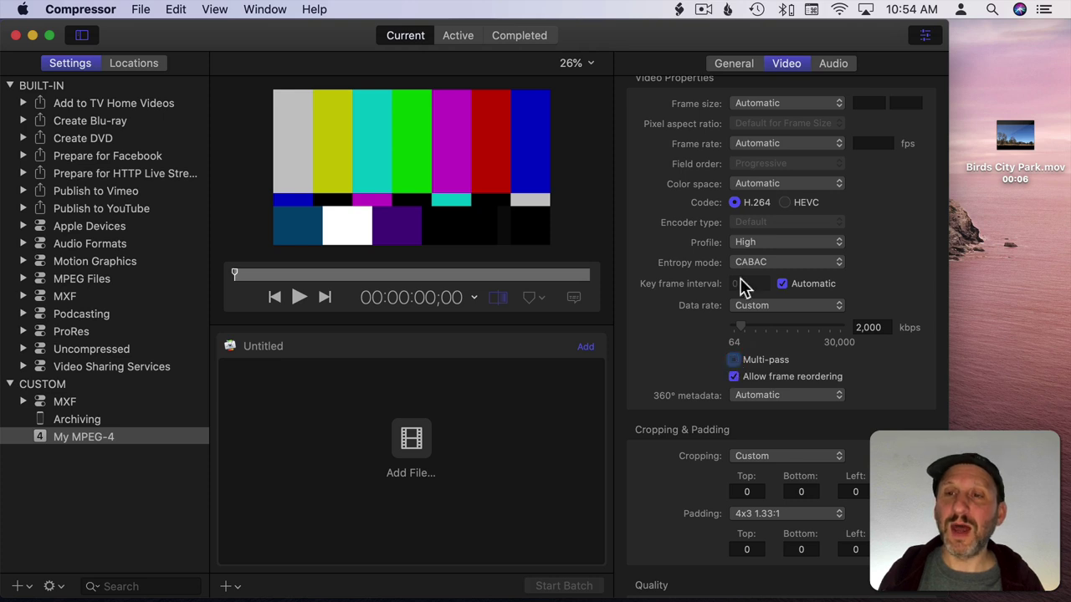
left_click(834, 64)
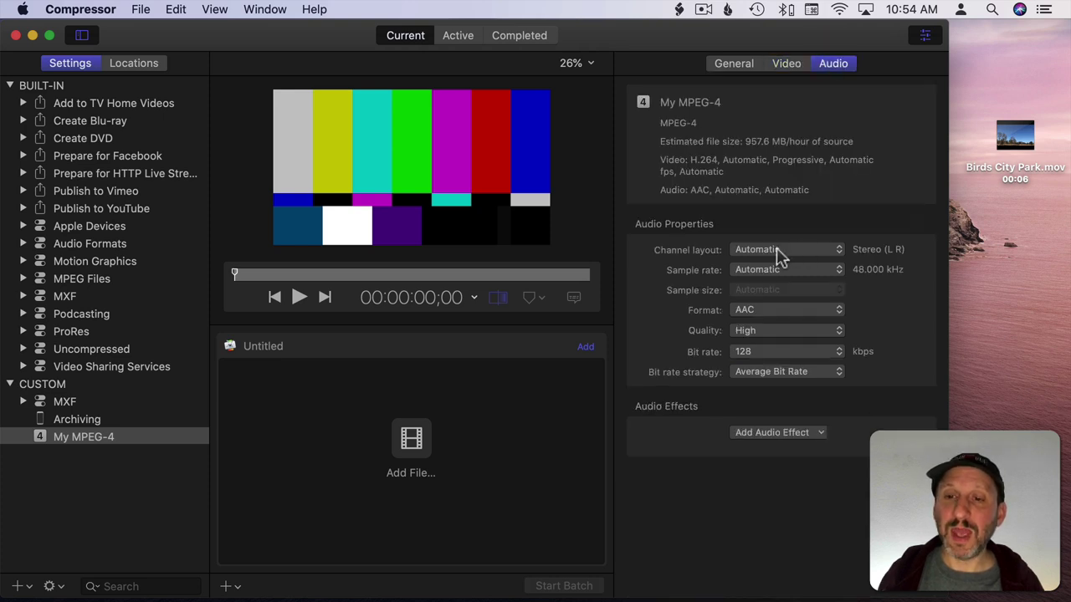
Step: Return to the Video tab of the My MPEG-4 setting's inspector
left_click(786, 65)
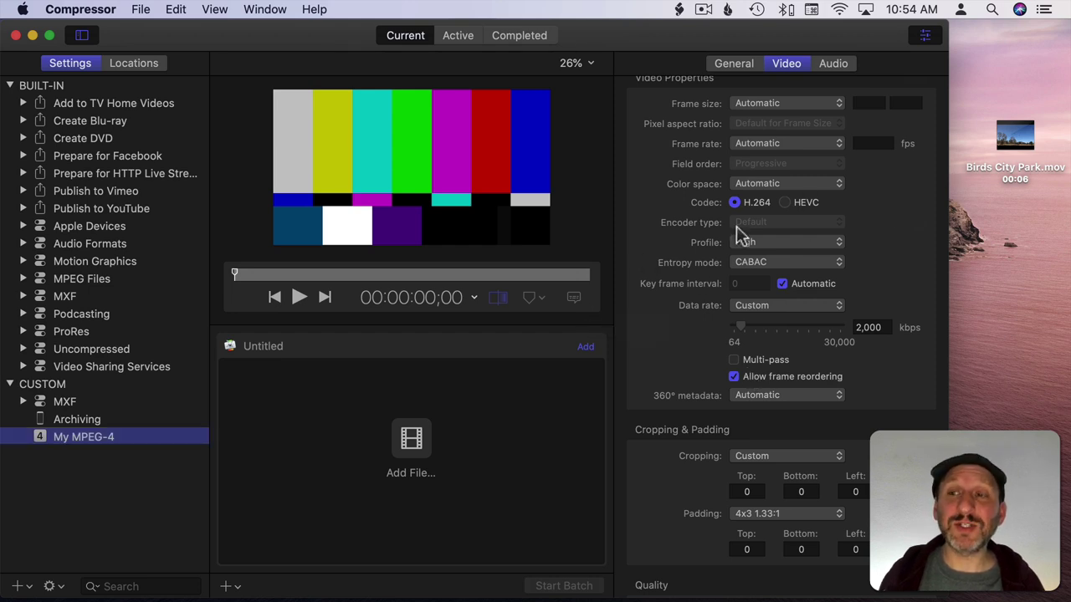
Step: Drag Birds City Park.mov into the batch and drop the My MPEG-4 setting onto its job
mouse_move(1021, 155)
left_mouse_down()
mouse_move(449, 456)
mouse_move(421, 431)
left_mouse_up()
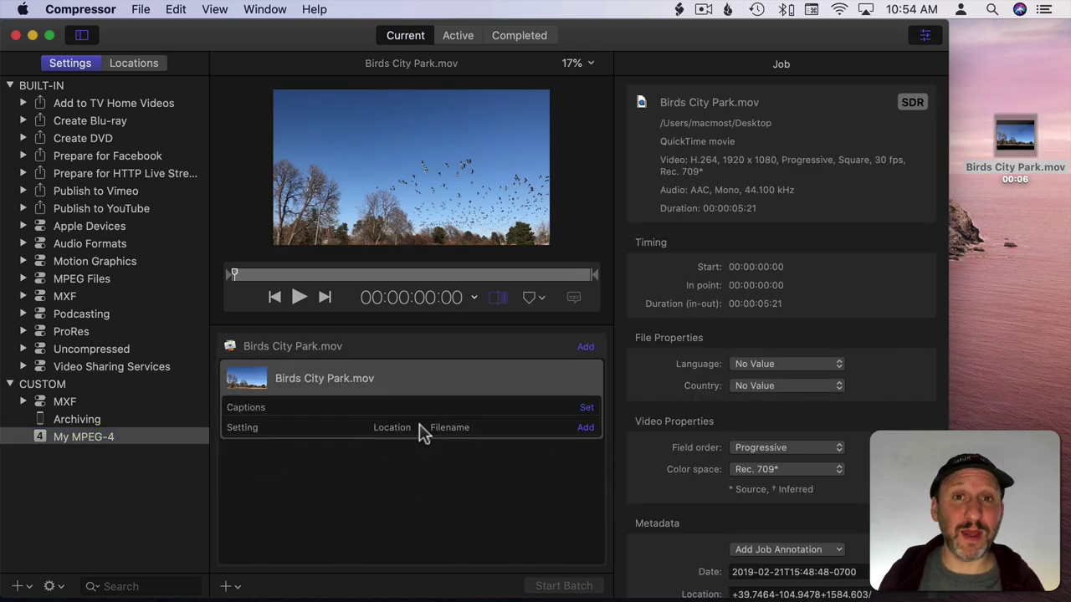
left_click(71, 442)
left_click_drag(71, 442, 80, 437)
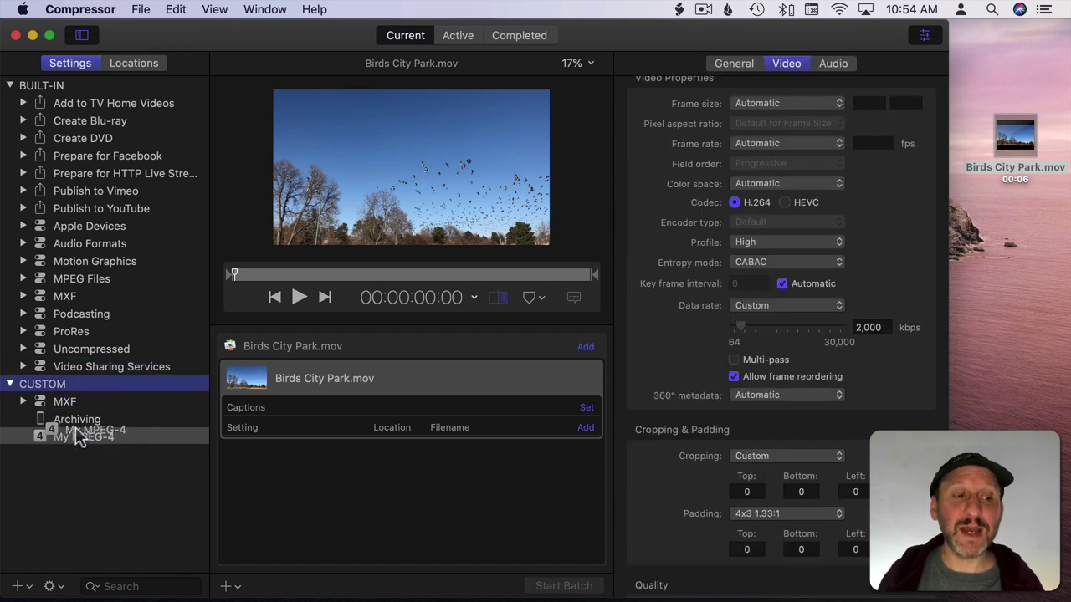
left_click_drag(80, 437, 351, 418)
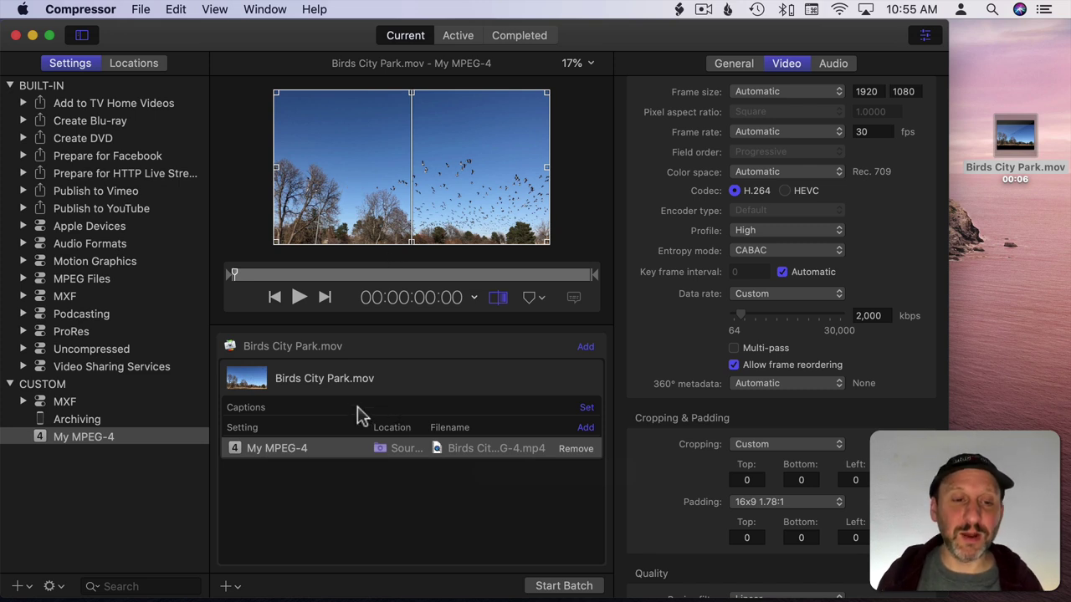
Step: Start the batch encoding Birds City Park.mov and view the Completed jobs list
left_click(564, 585)
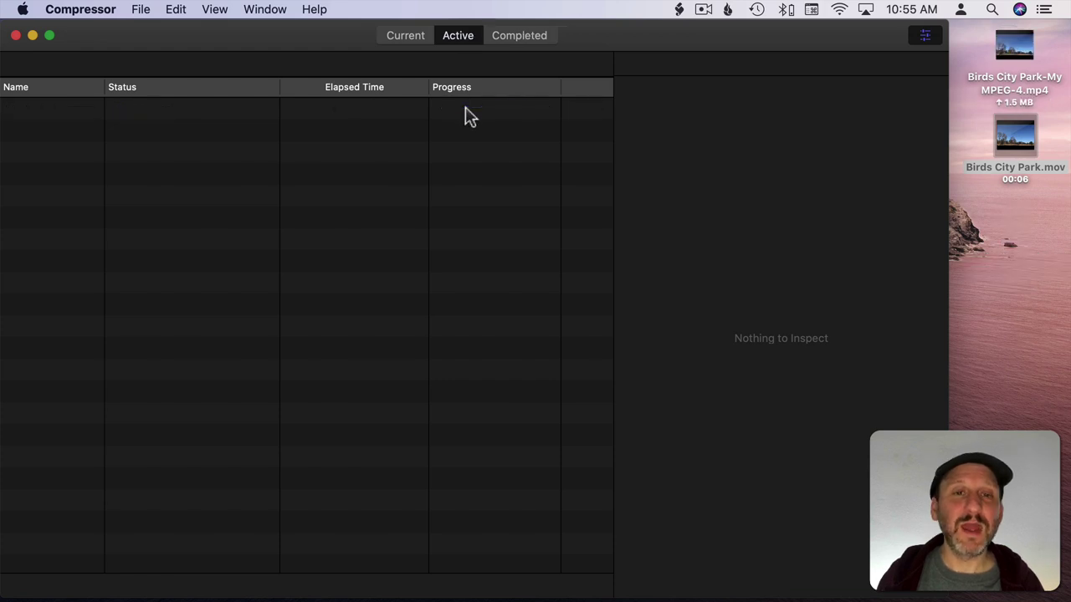
left_click(520, 37)
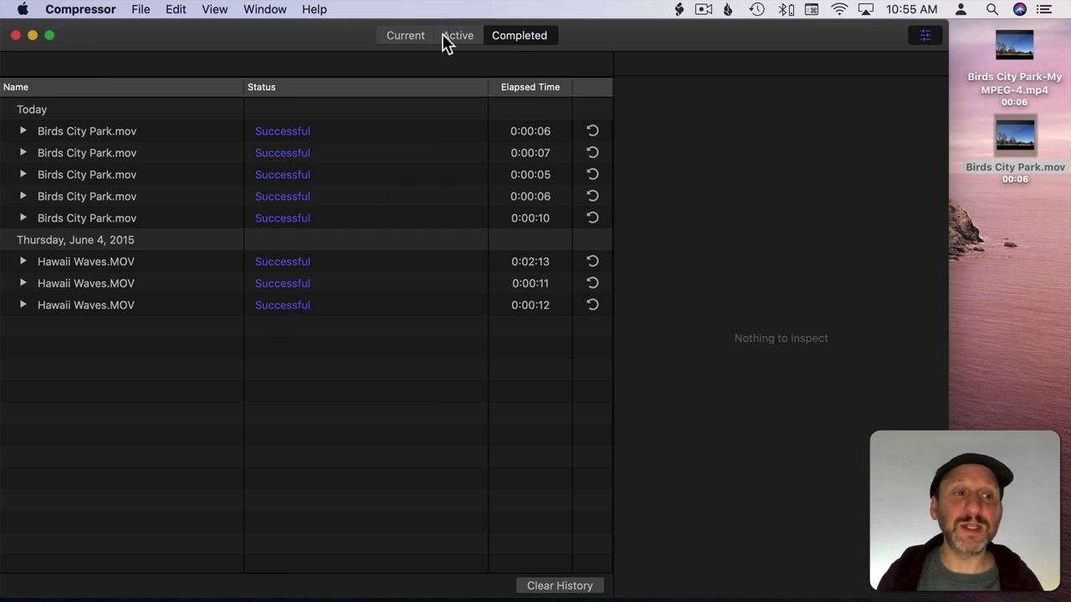
left_click(407, 42)
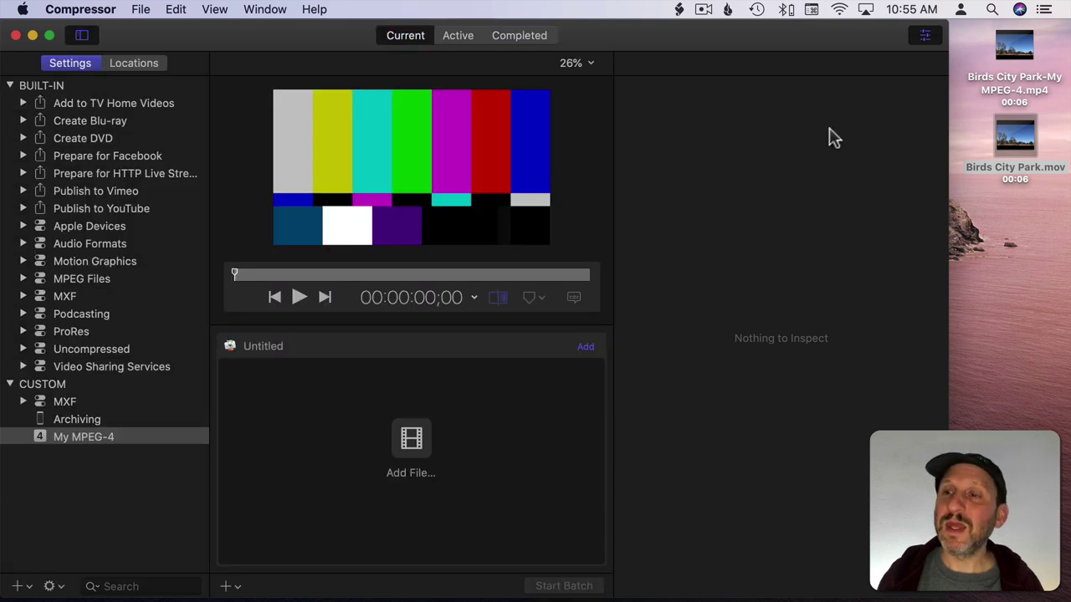
left_click(981, 104)
left_click(1001, 136)
key("super+i")
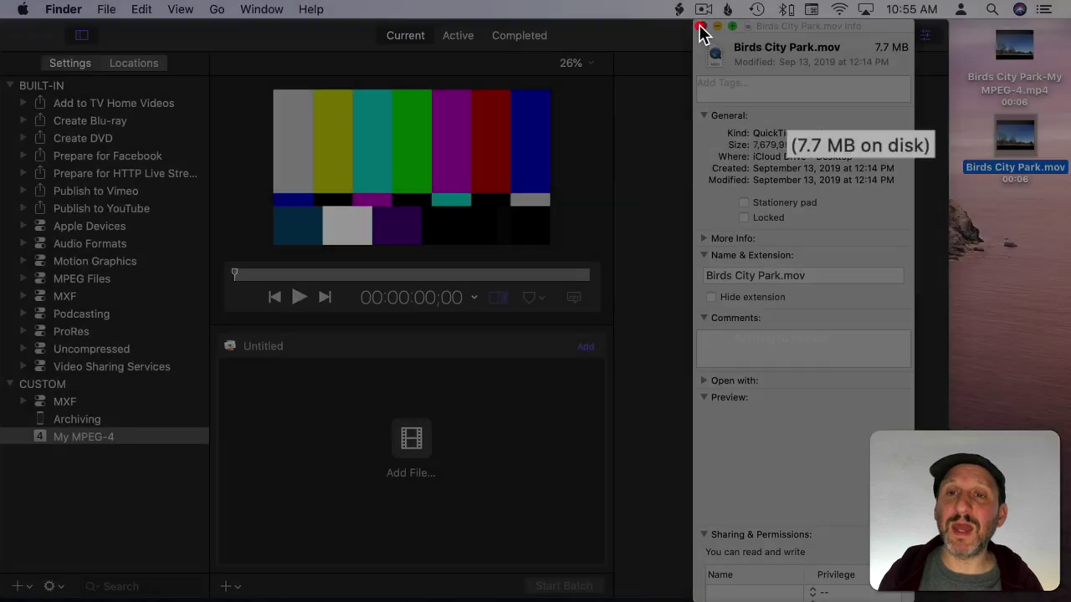
left_click(714, 27)
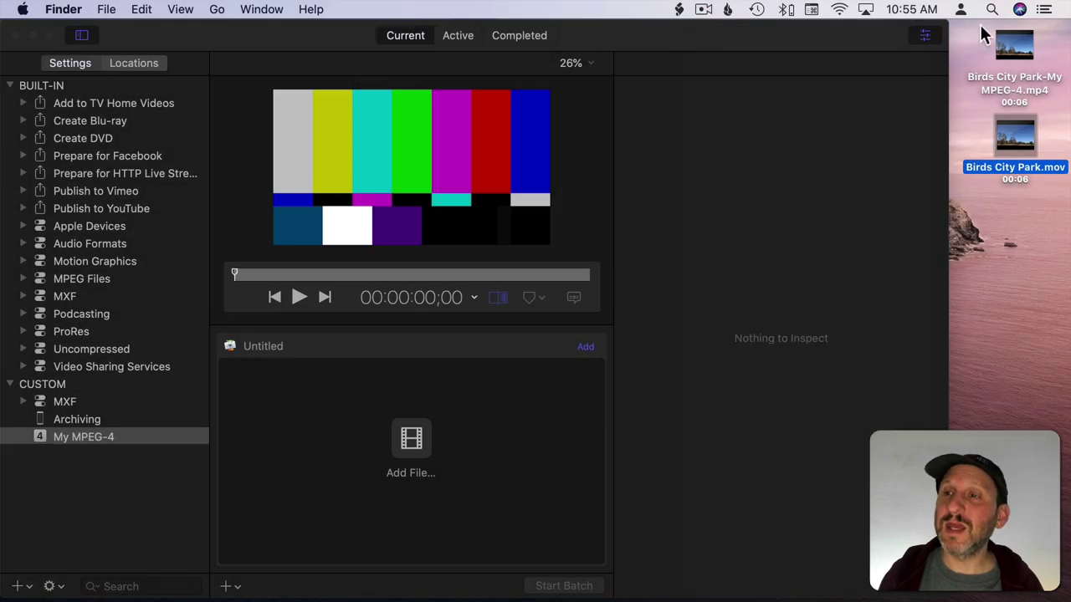
left_click(1029, 40)
key("super+i")
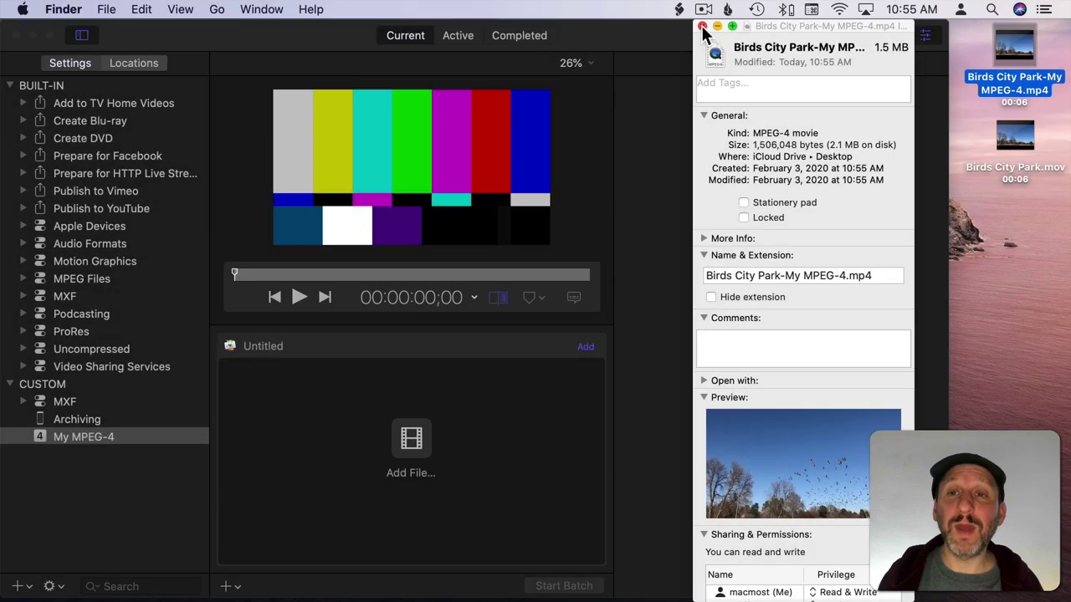
left_click(699, 26)
left_click(995, 190)
left_click(1011, 142)
key("space")
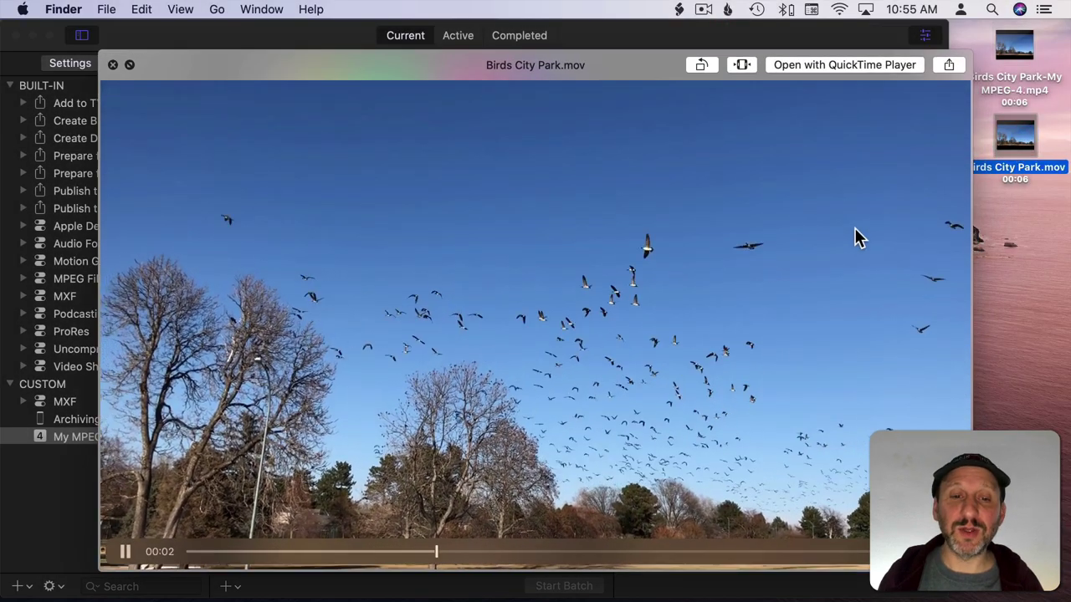
key("space")
left_click(1029, 51)
key("space")
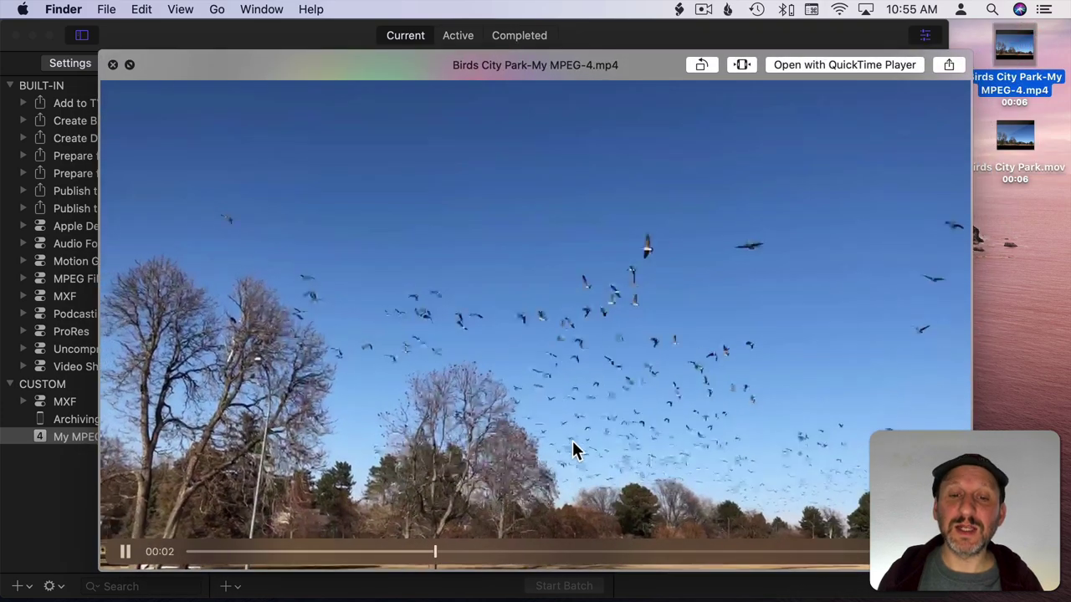
key("space")
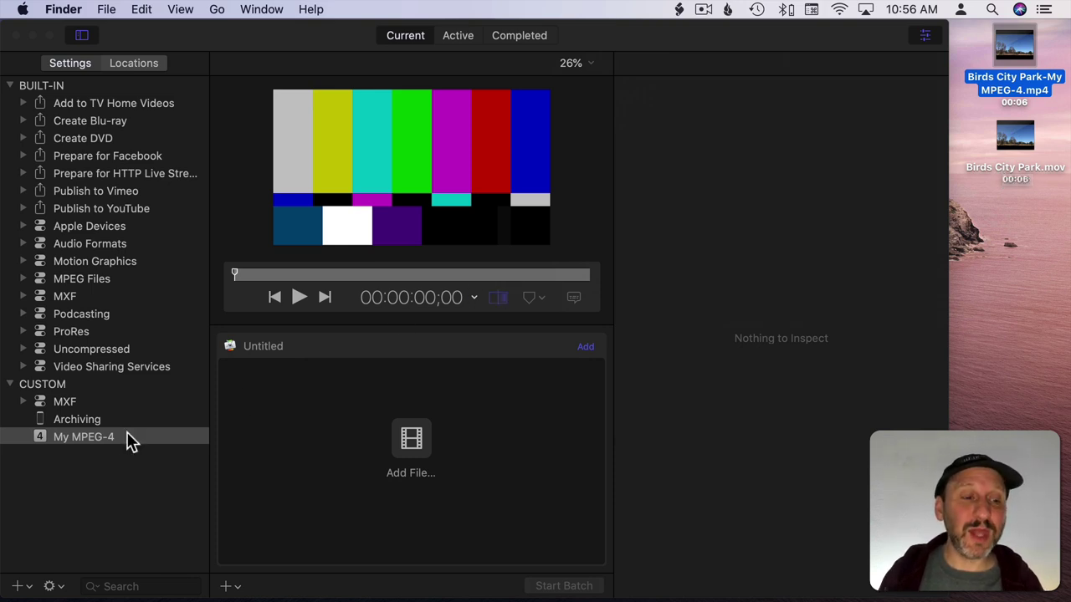
Step: Change the My MPEG-4 setting's video data rate to 3,000 kbps
left_click(77, 440)
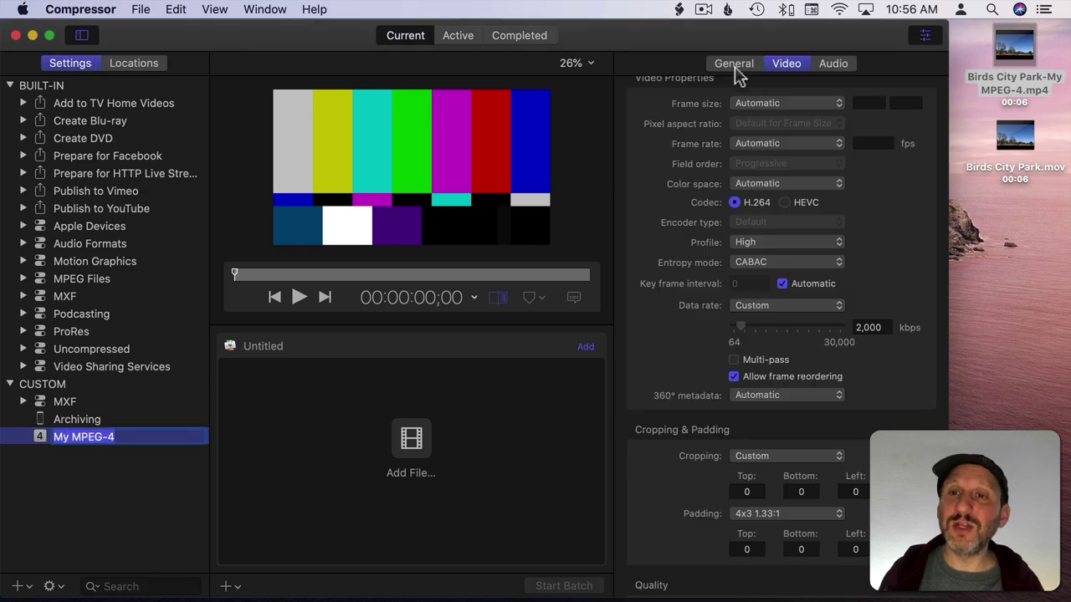
double_click(870, 328)
type("3000")
key("Return")
key("Tab")
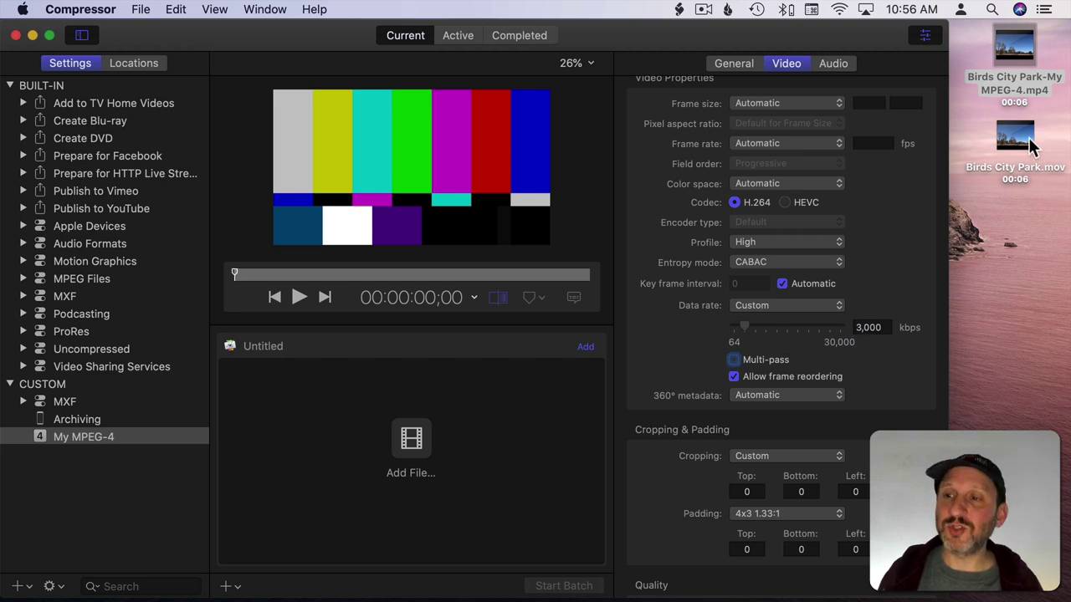
Step: Check the re-compressed MP4 on the desktop: 3.2 MB in Get Info, then preview it in Quick Look
left_click(1019, 75)
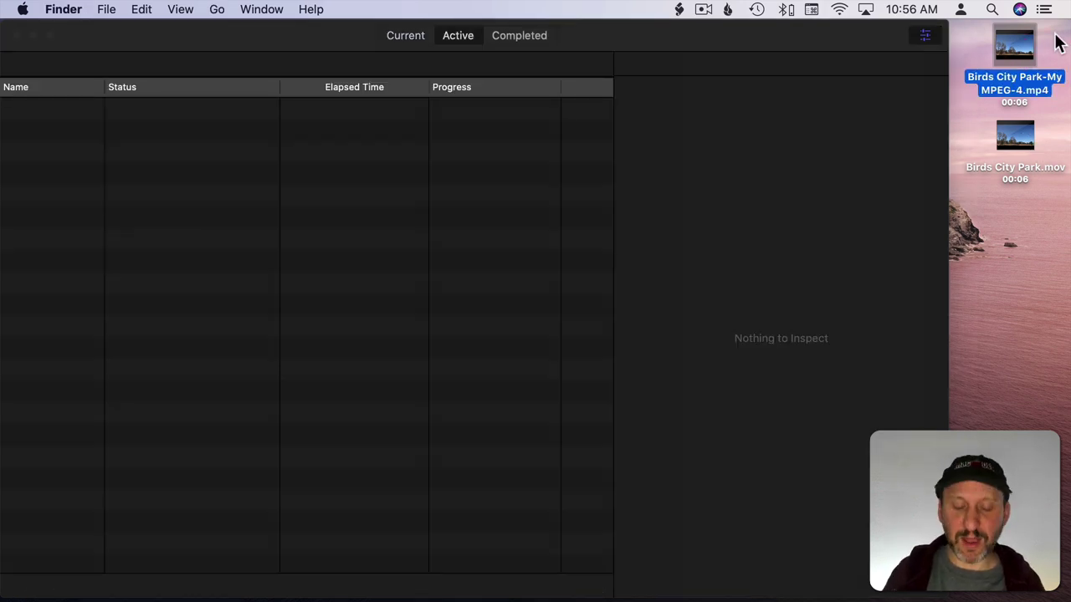
key("super+i")
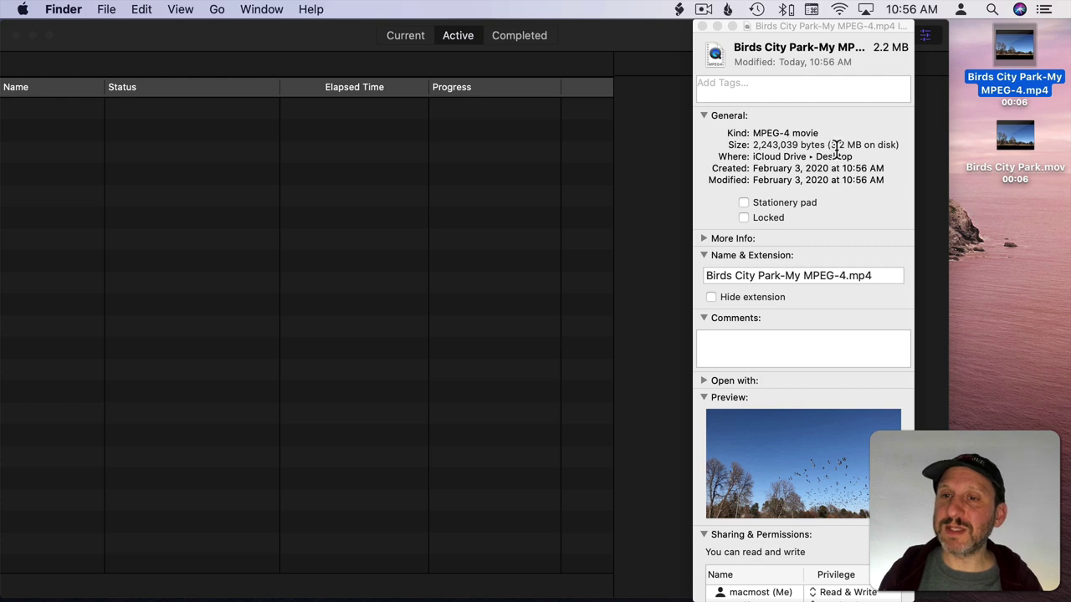
double_click(835, 145)
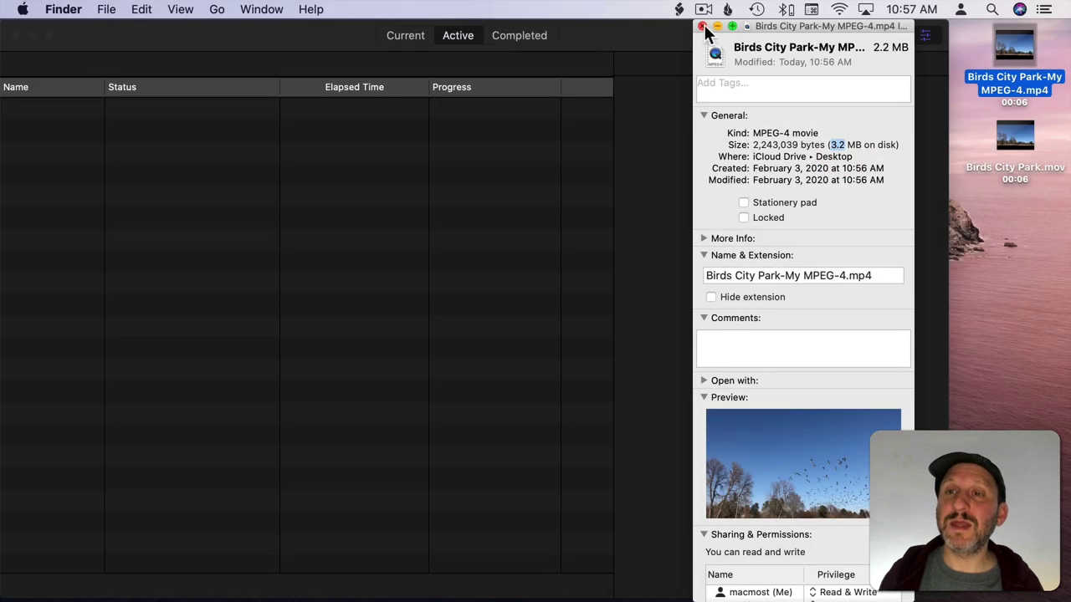
left_click(703, 27)
left_click(1013, 229)
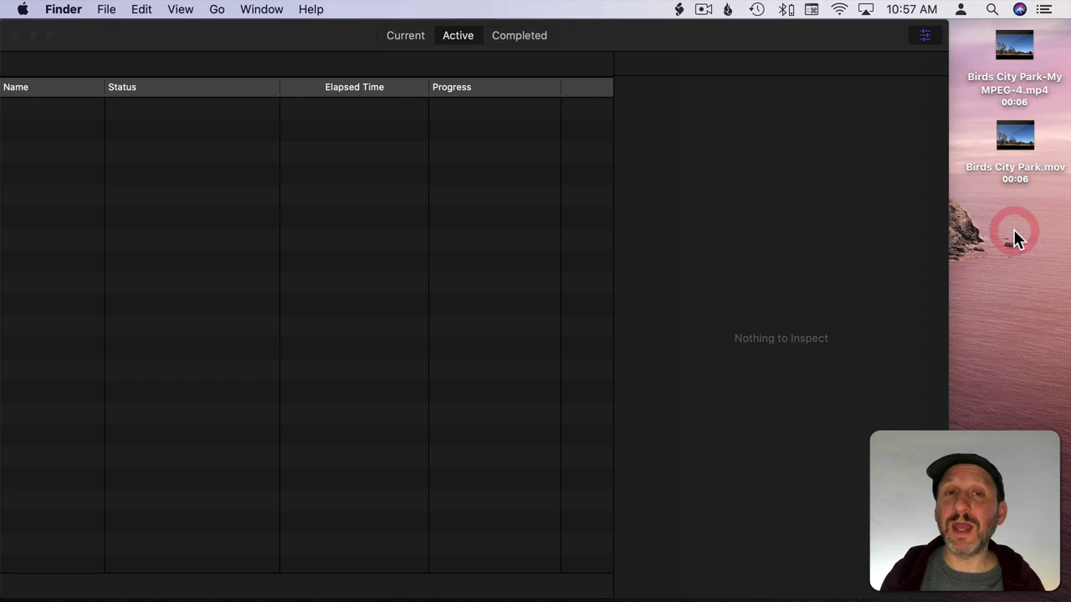
left_click(1016, 46)
key("space")
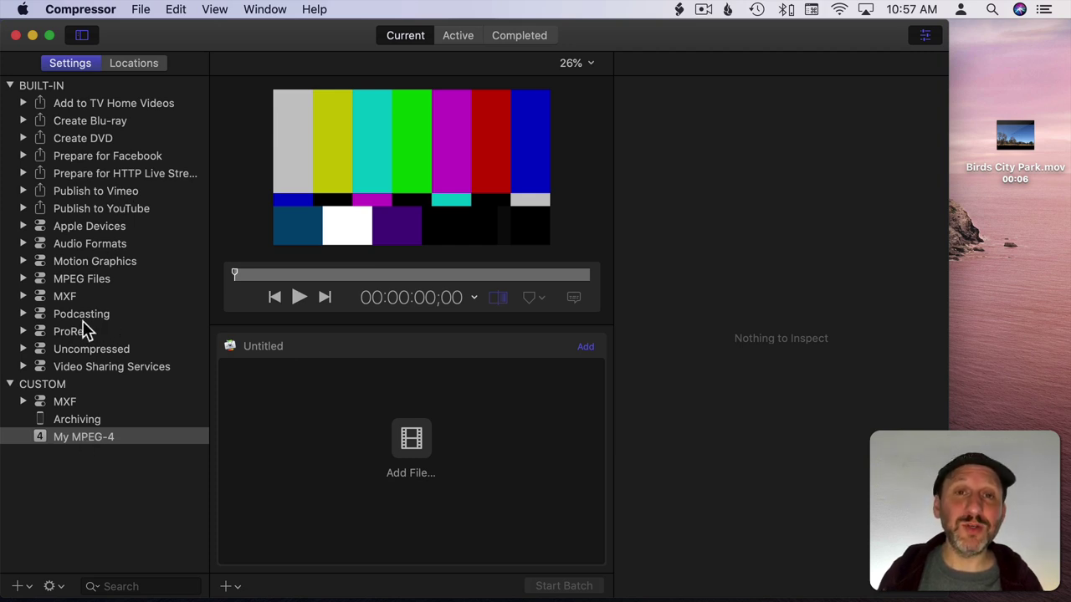
Step: Save My MPEG-4 as a droplet named My MPEG-4 on the Desktop with output Location Source
left_click(74, 438)
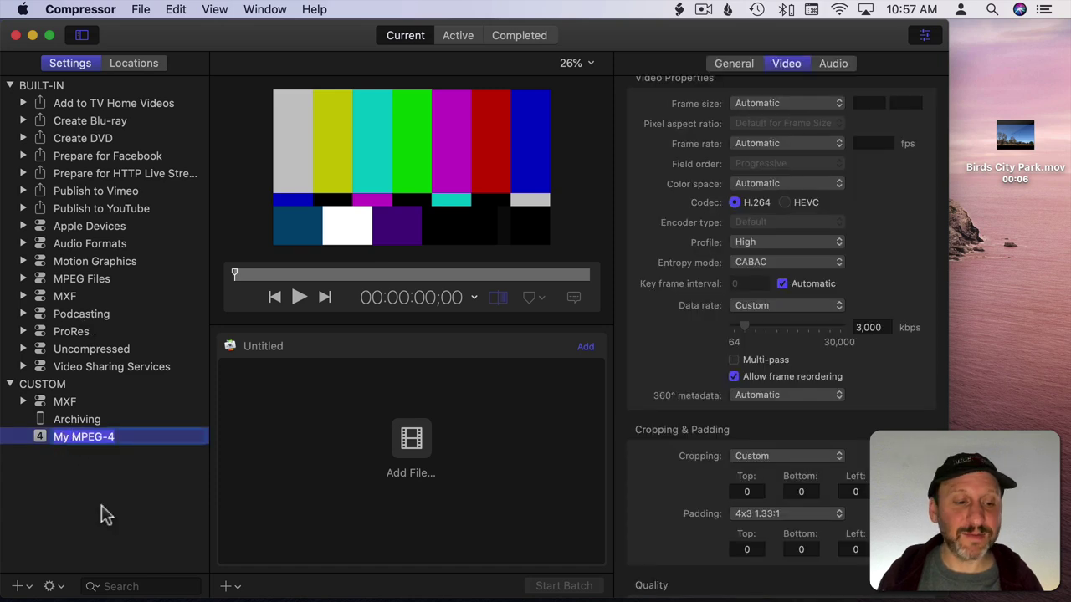
left_click(51, 587)
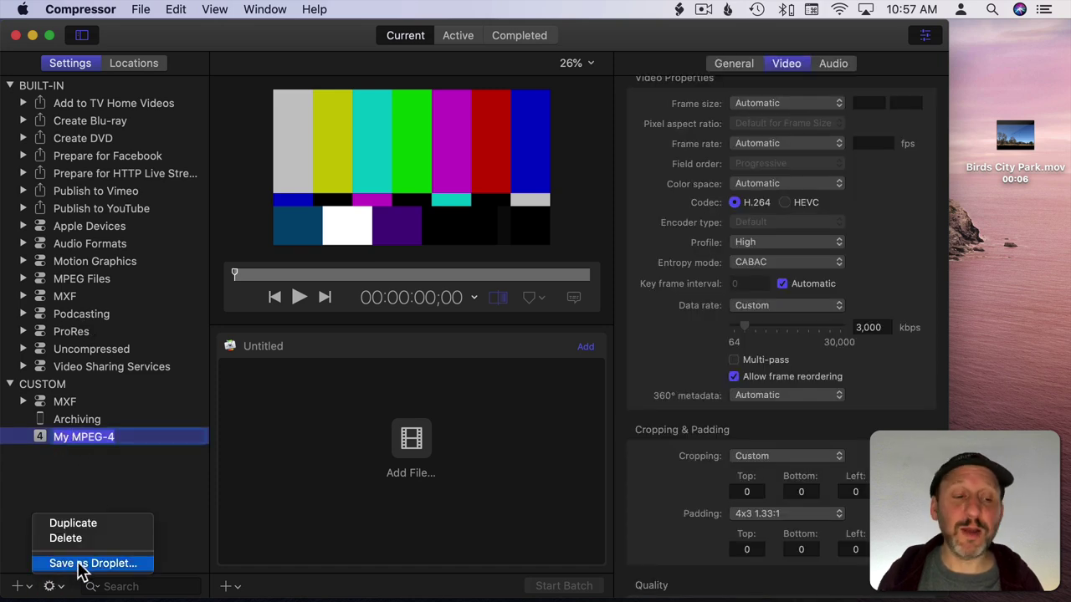
left_click(81, 564)
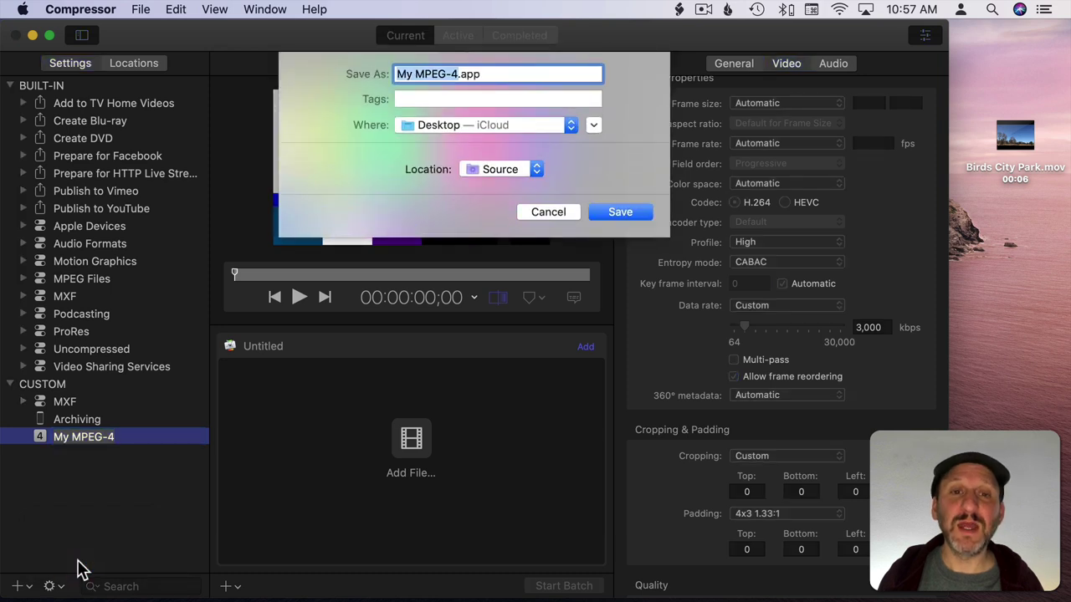
left_click(463, 73)
double_click(471, 73)
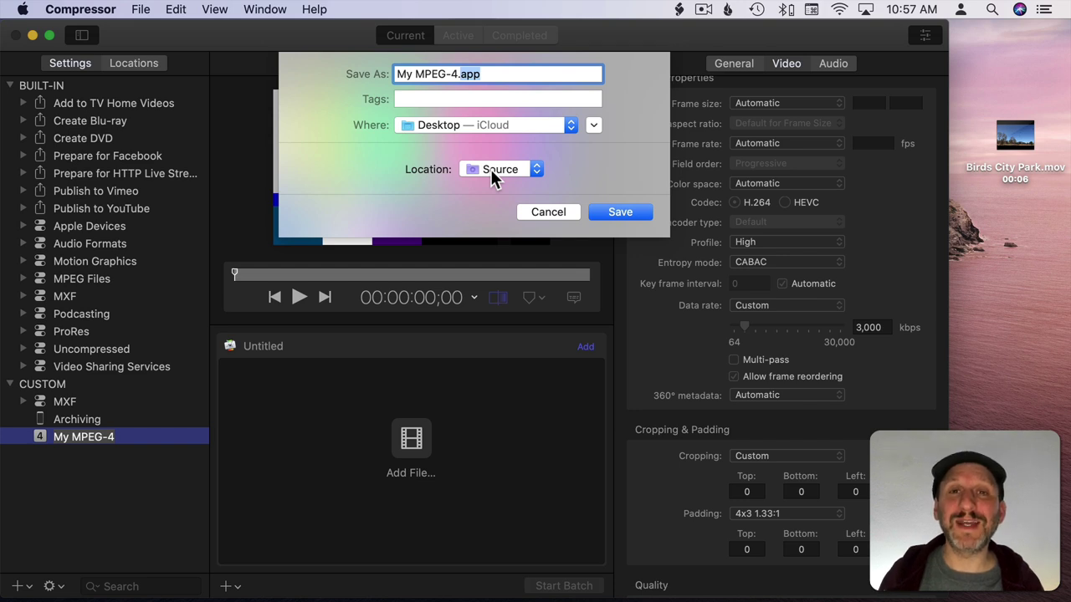
left_click(491, 169)
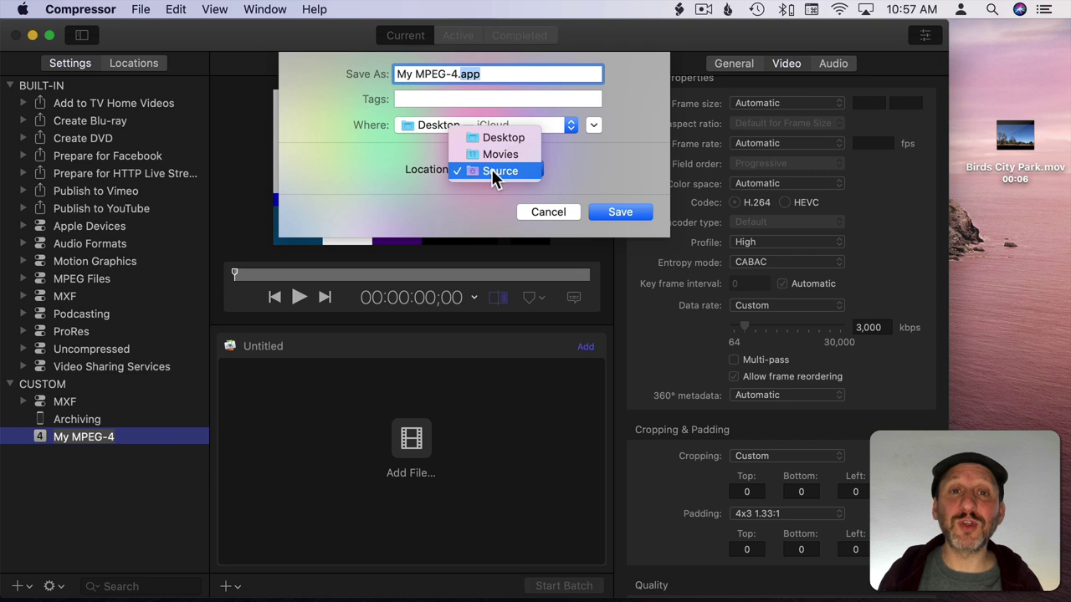
left_click(510, 171)
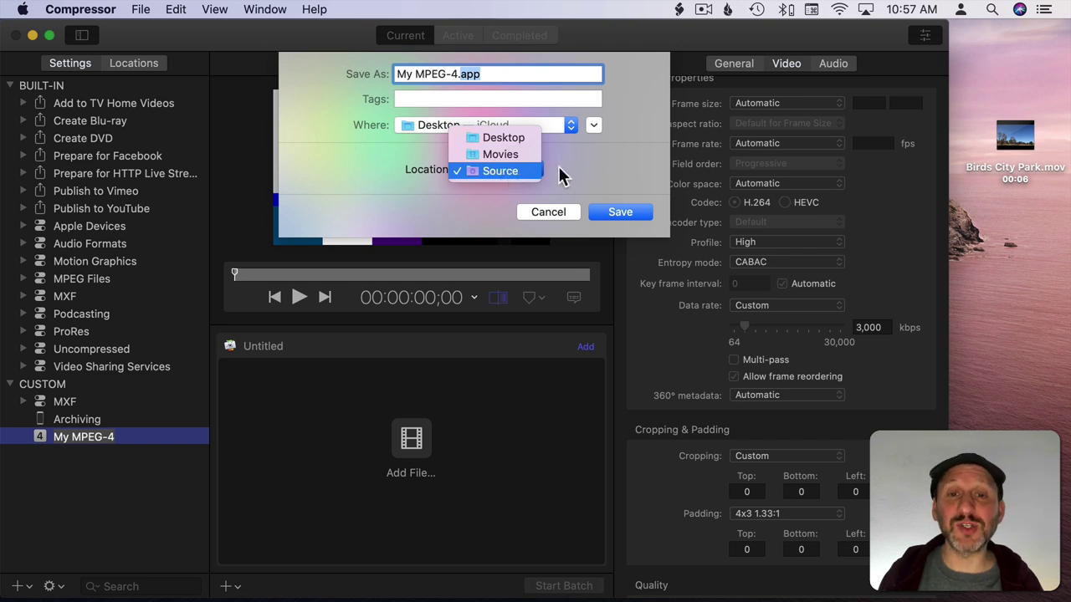
left_click(620, 213)
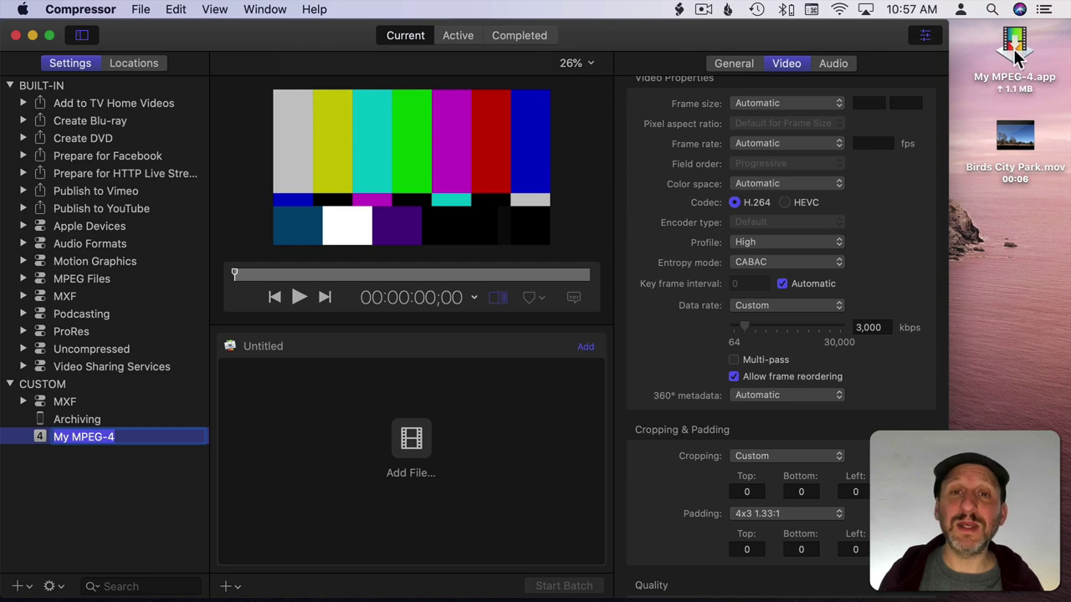
Step: Quit Compressor from the Compressor menu
left_click(80, 9)
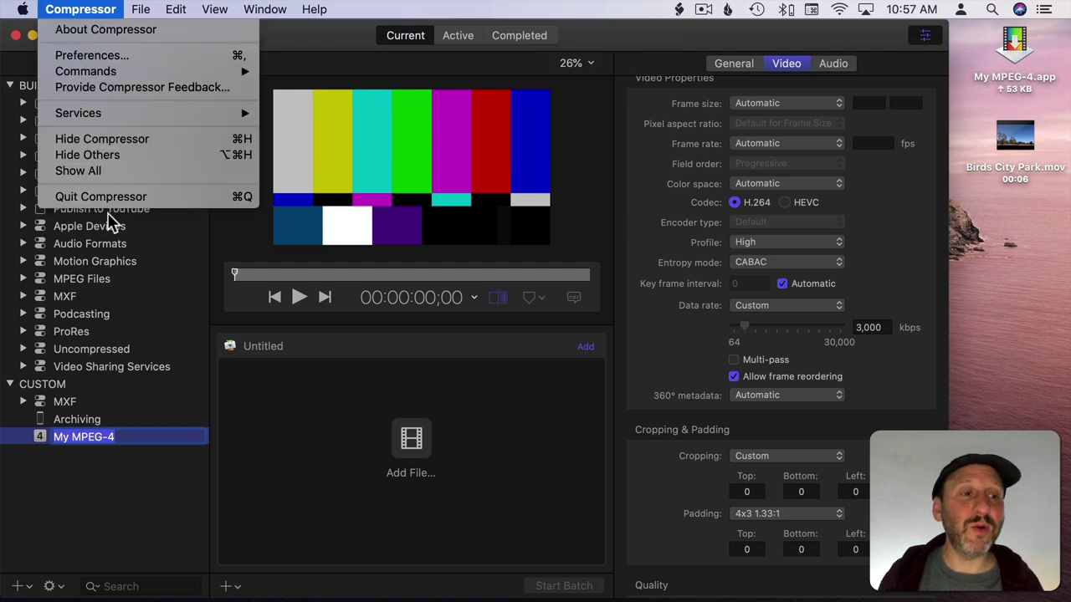
left_click(107, 196)
left_click(889, 95)
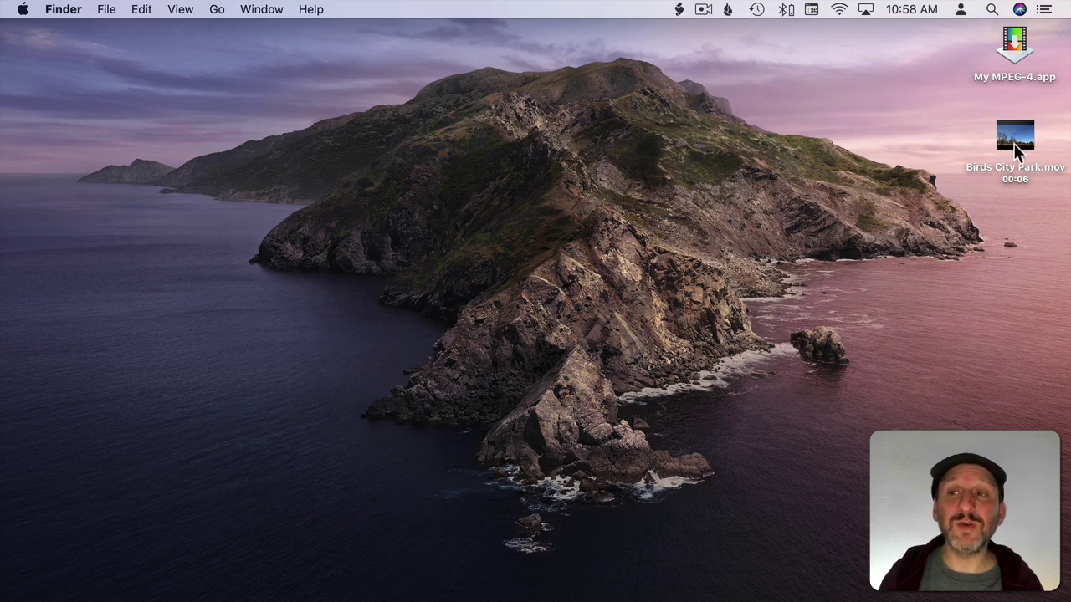
Step: Drop Birds City Park.mov on the My MPEG-4 droplet, keep Location as Source, and start the batch
left_click_drag(1015, 146, 1012, 52)
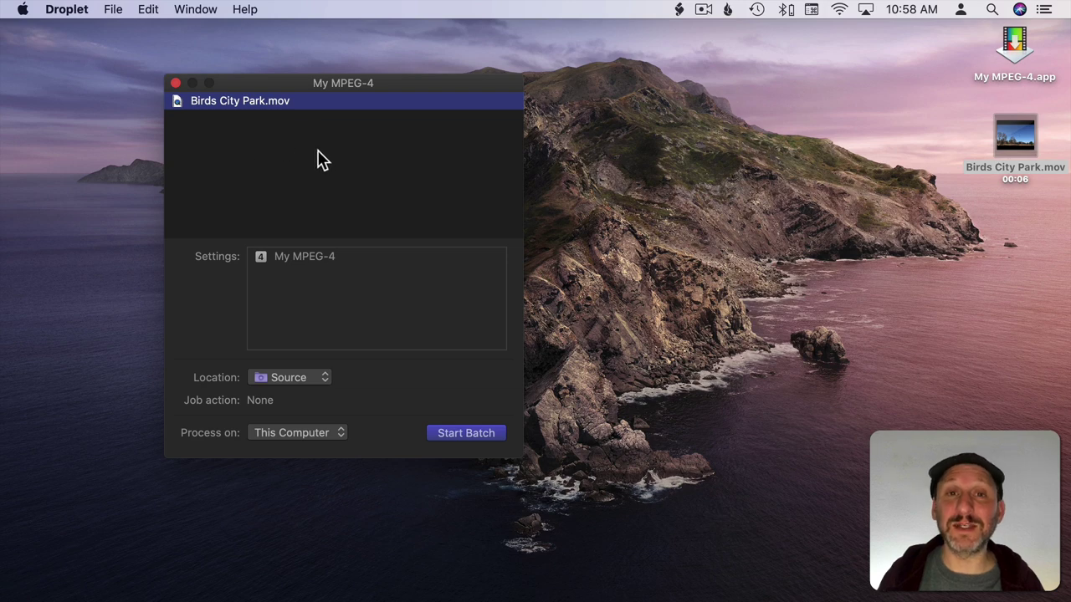
left_click(285, 383)
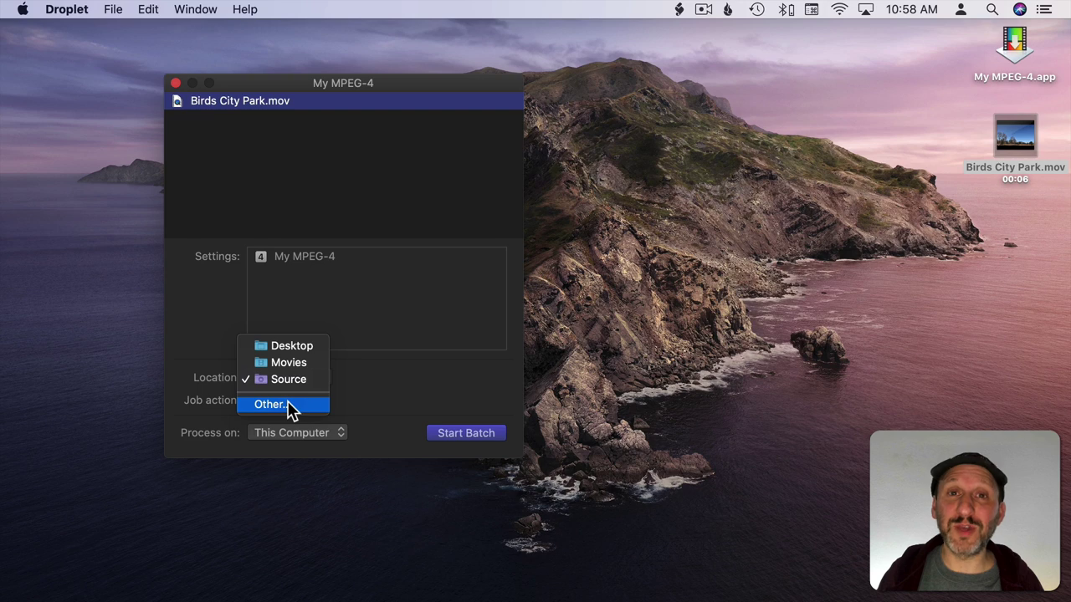
left_click(372, 388)
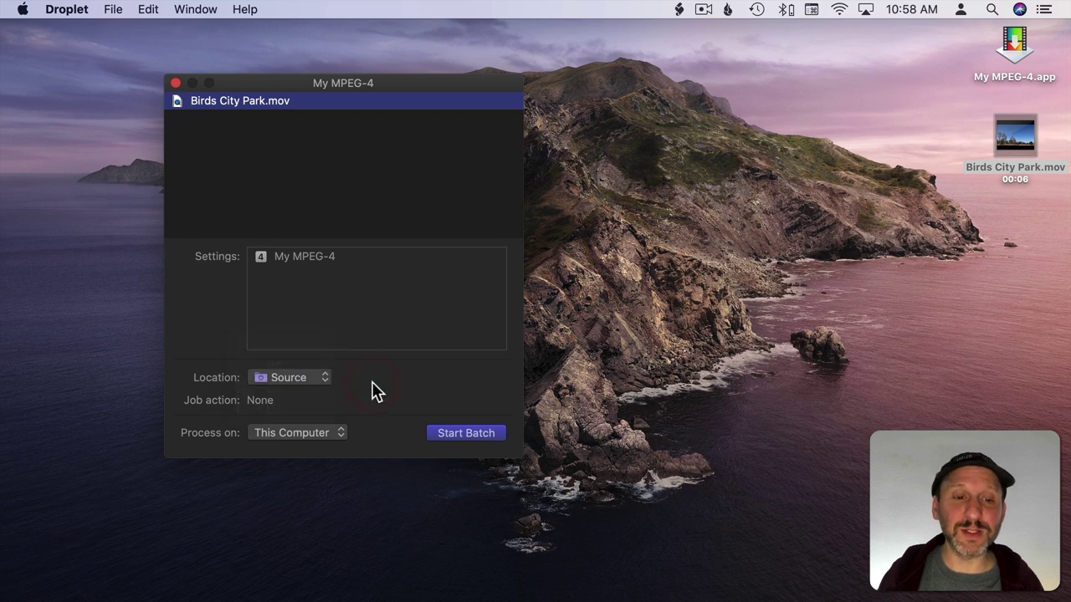
left_click(474, 434)
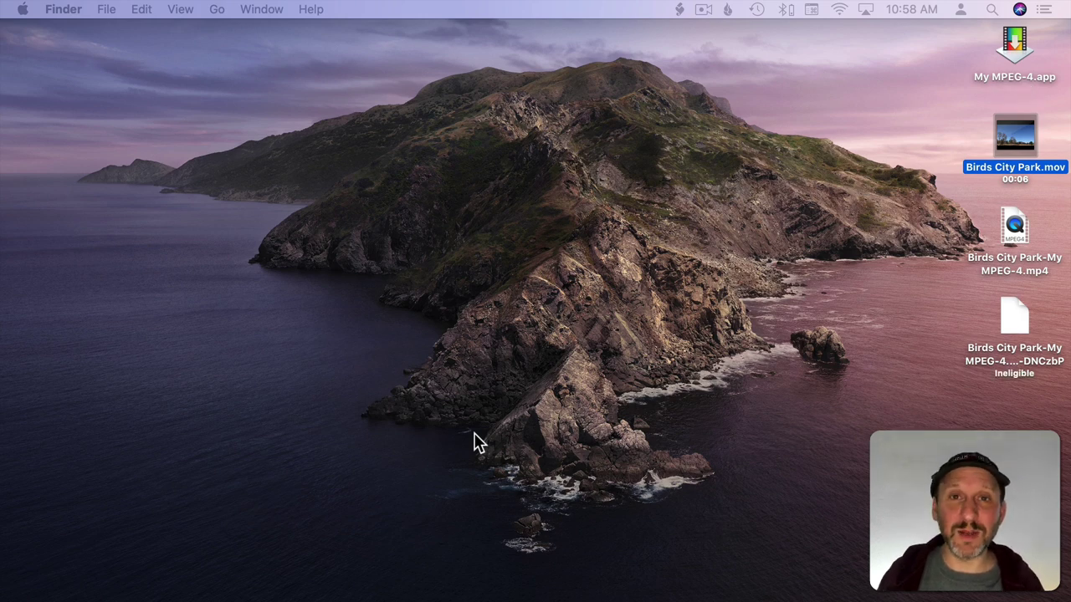
Step: Launch My MPEG-4.app from the desktop to bring up its droplet window
double_click(1023, 52)
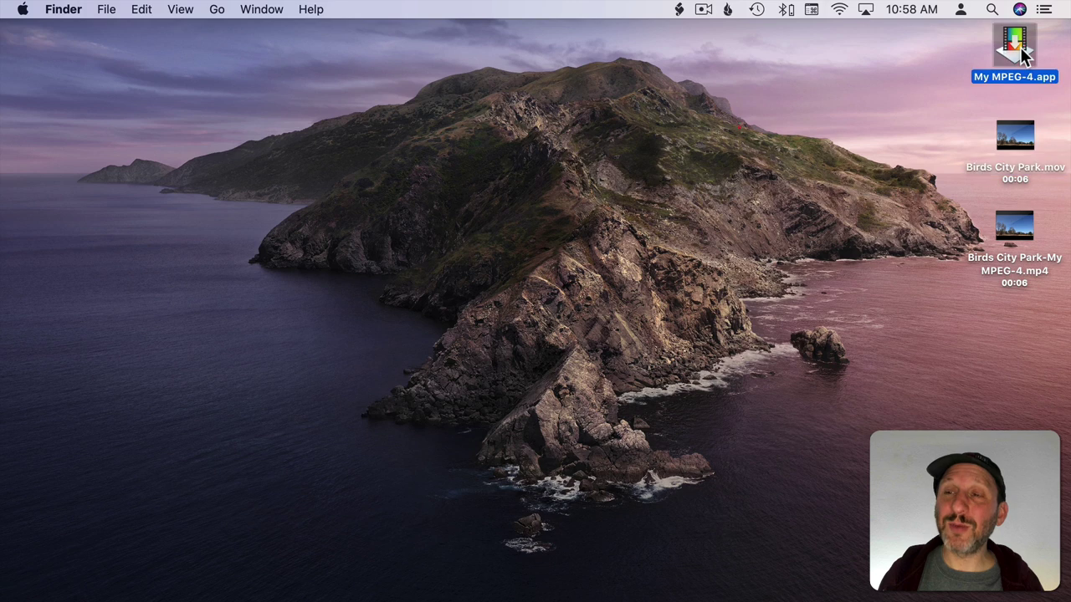